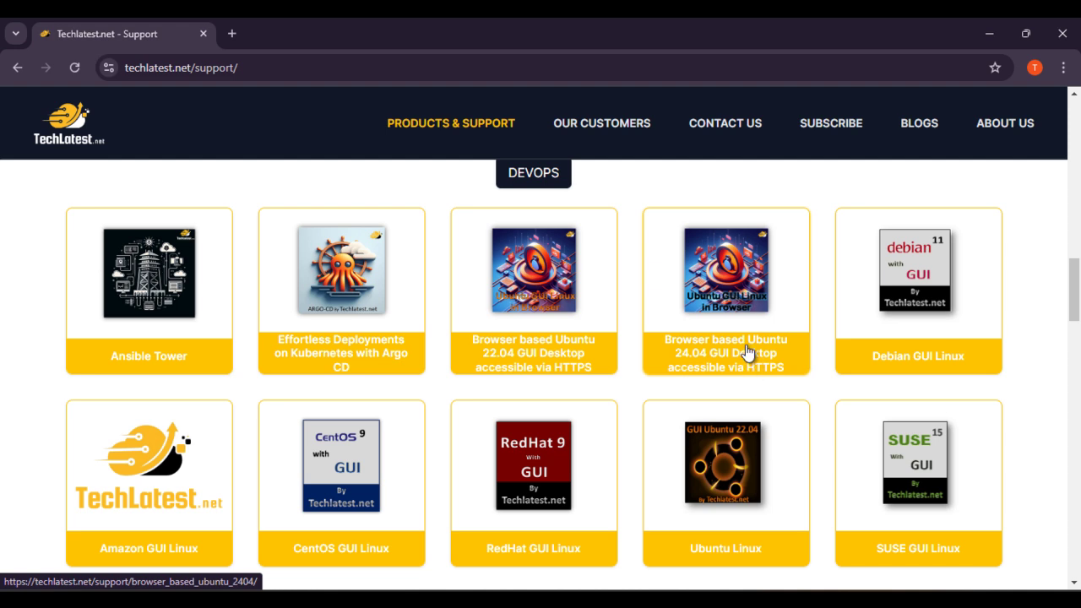
Step: Open the Browser based Ubuntu 24.04 GUI Desktop product page on Techlatest.net
{"action": "left_click", "coordinate": [768, 373]}
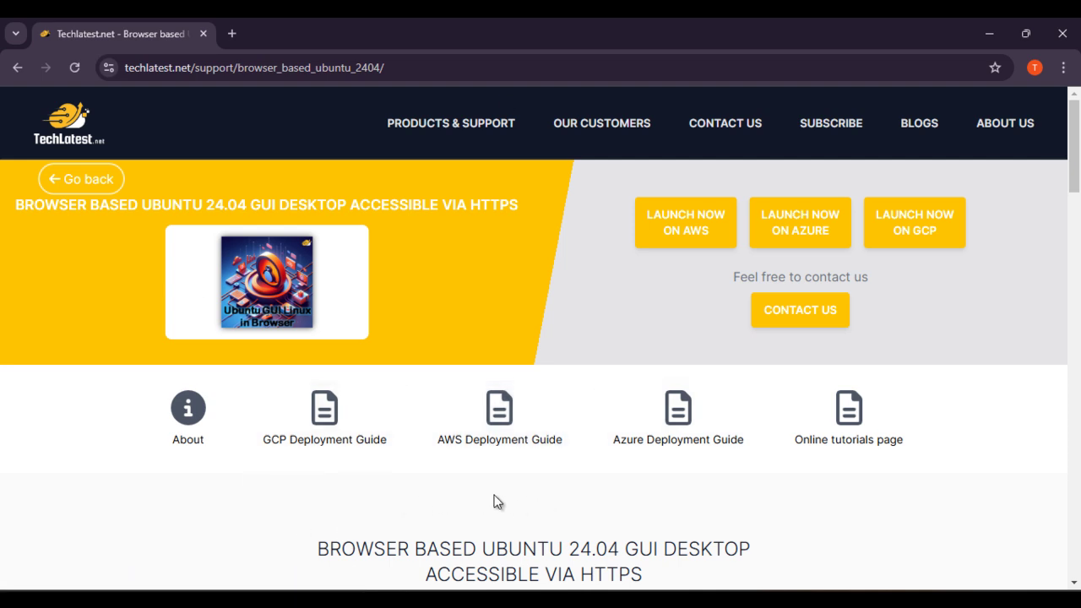
{"action": "scroll", "coordinate": [495, 500], "scroll_direction": "down", "scroll_amount": 1}
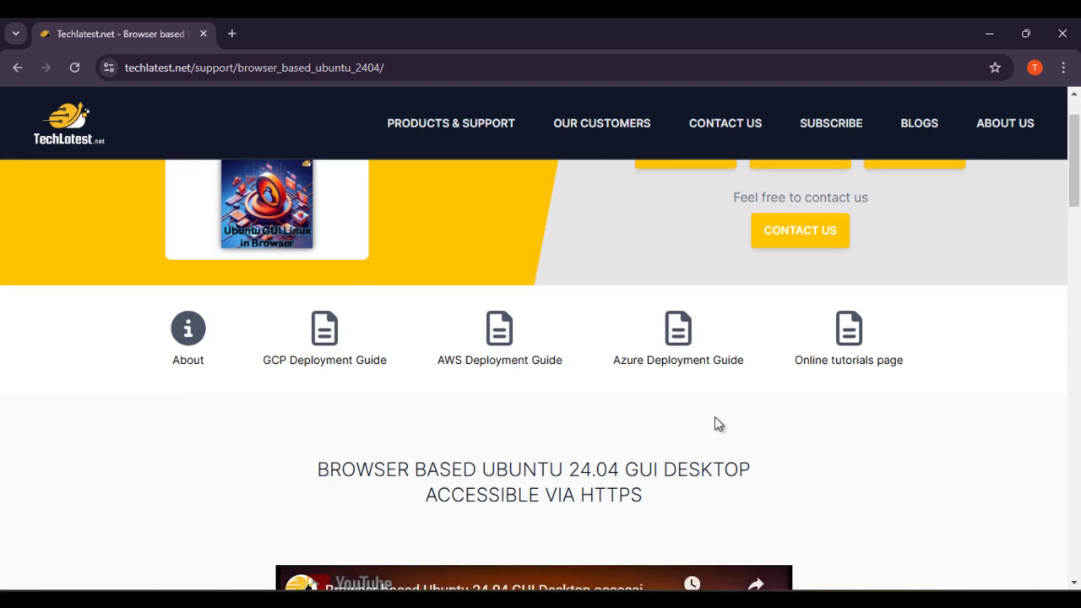
{"action": "scroll", "coordinate": [717, 421], "scroll_direction": "down", "scroll_amount": 1}
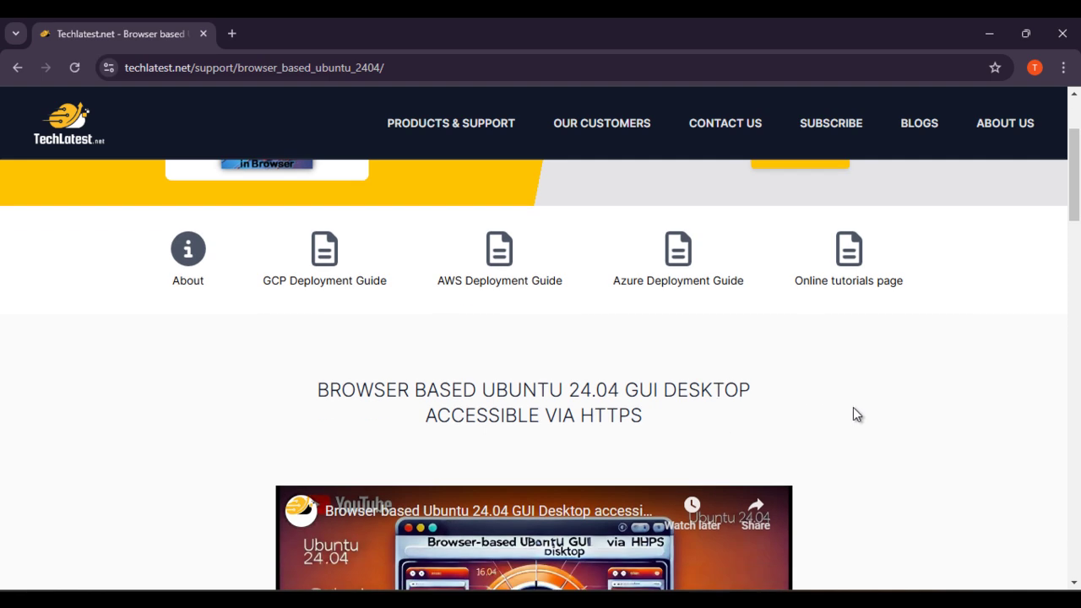
{"action": "scroll", "coordinate": [852, 414], "scroll_direction": "down", "scroll_amount": 8}
{"action": "scroll", "coordinate": [495, 420], "scroll_direction": "down", "scroll_amount": 4}
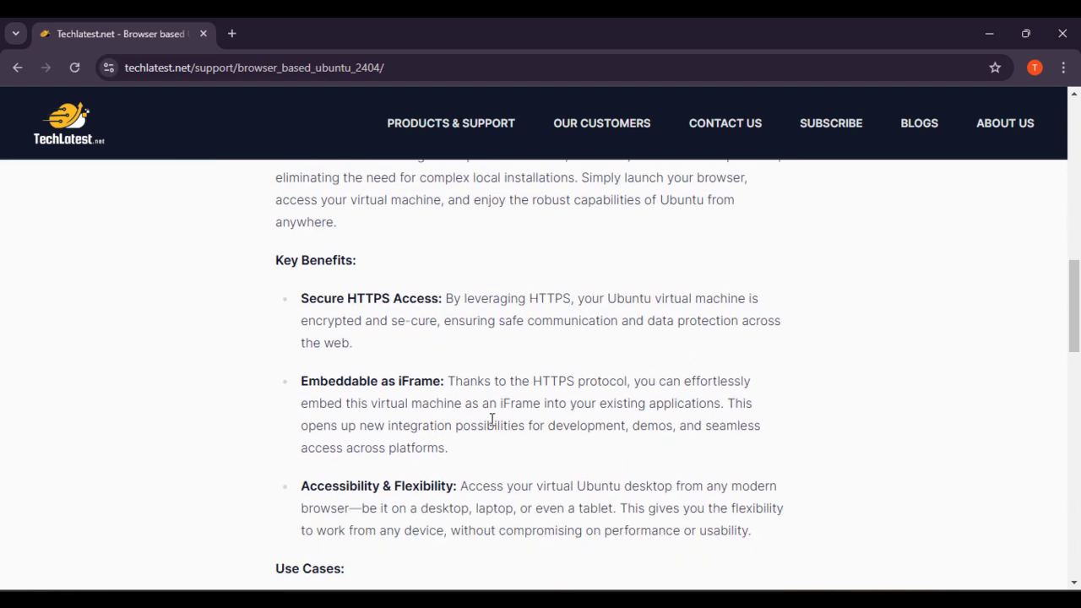
{"action": "scroll", "coordinate": [494, 403], "scroll_direction": "down", "scroll_amount": 5}
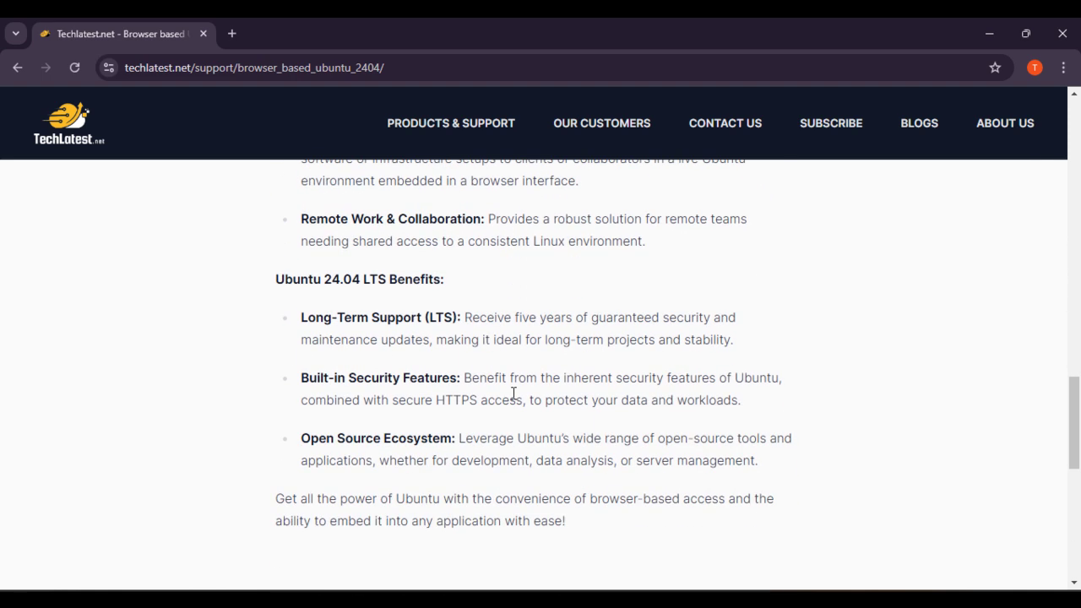
{"action": "scroll", "coordinate": [513, 394], "scroll_direction": "up", "scroll_amount": 19}
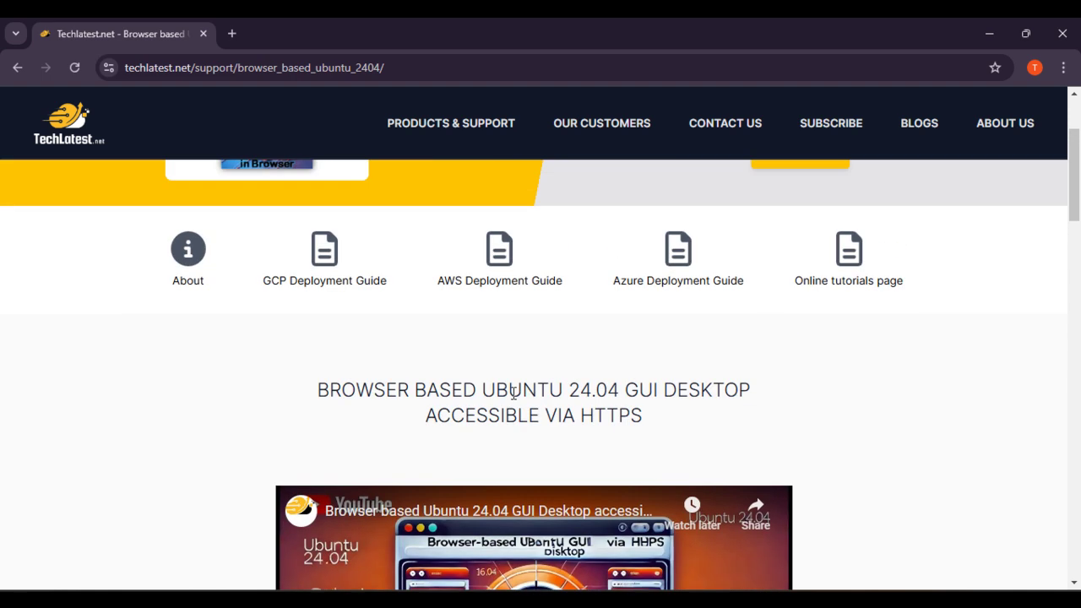
Step: Open its AWS Deployment Guide and bring up the options for the step-1 Marketplace listing link
{"action": "left_click", "coordinate": [513, 354]}
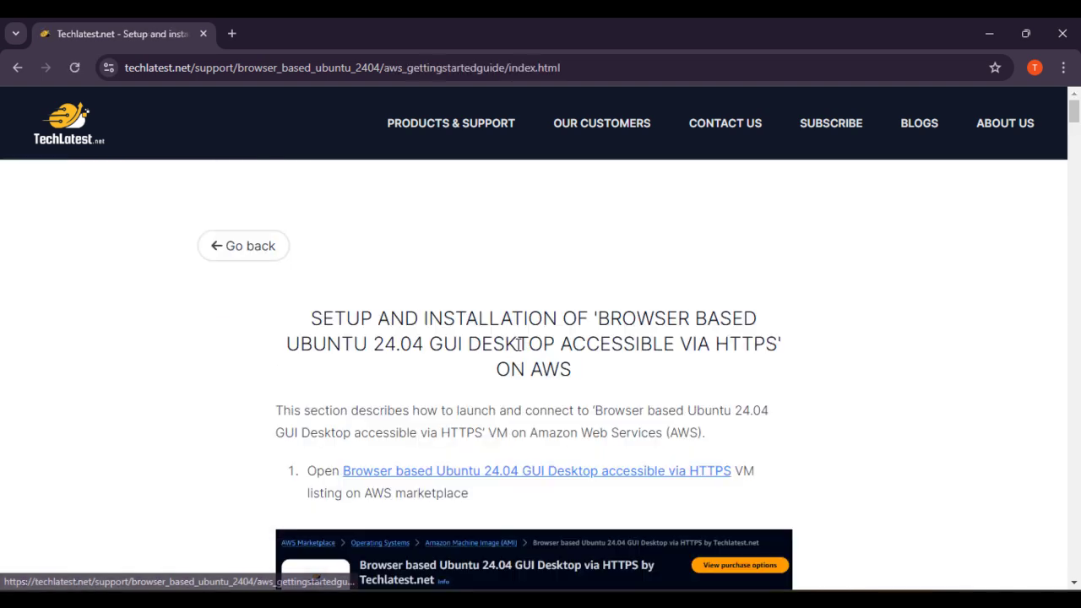
{"action": "scroll", "coordinate": [581, 356], "scroll_direction": "down", "scroll_amount": 1}
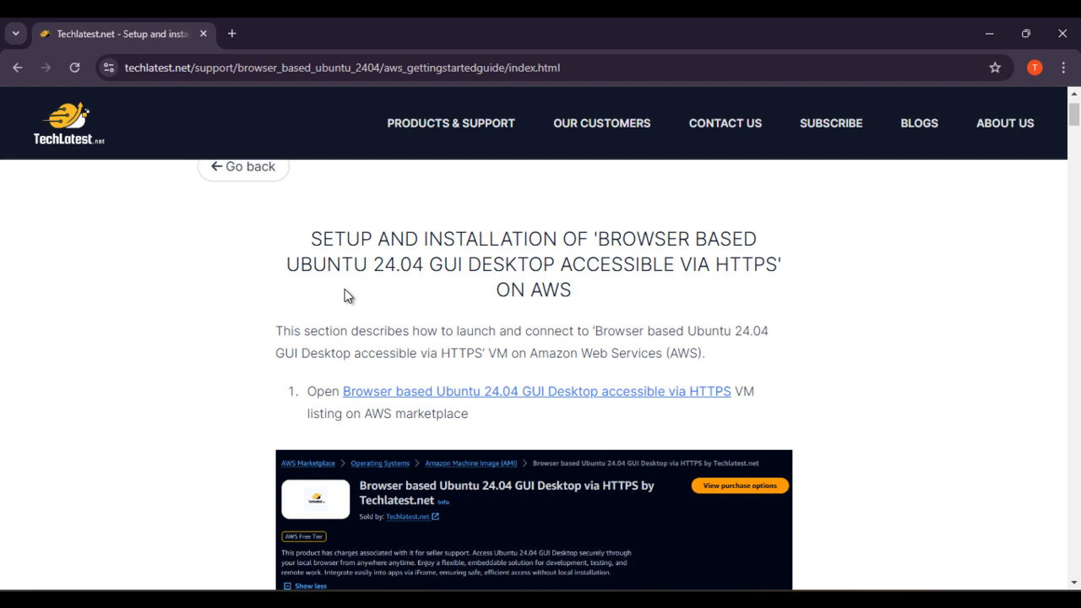
{"action": "scroll", "coordinate": [391, 295], "scroll_direction": "down", "scroll_amount": 1}
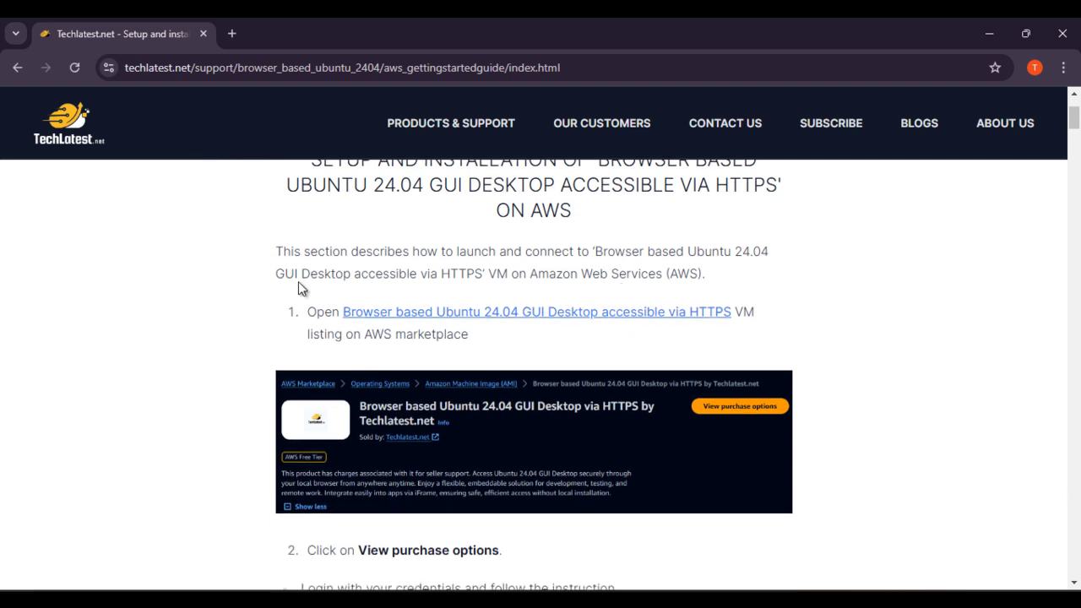
{"action": "right_click", "coordinate": [504, 318]}
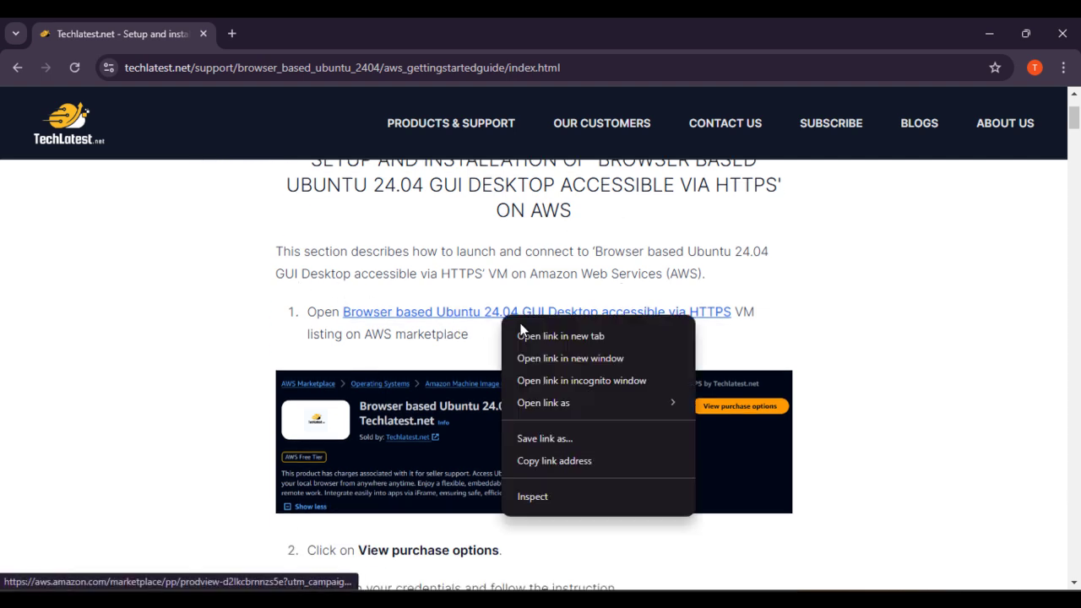
Step: Open the Marketplace listing in a new tab and sign in to AWS with the account credentials
{"action": "left_click", "coordinate": [525, 335]}
{"action": "left_click", "coordinate": [261, 17]}
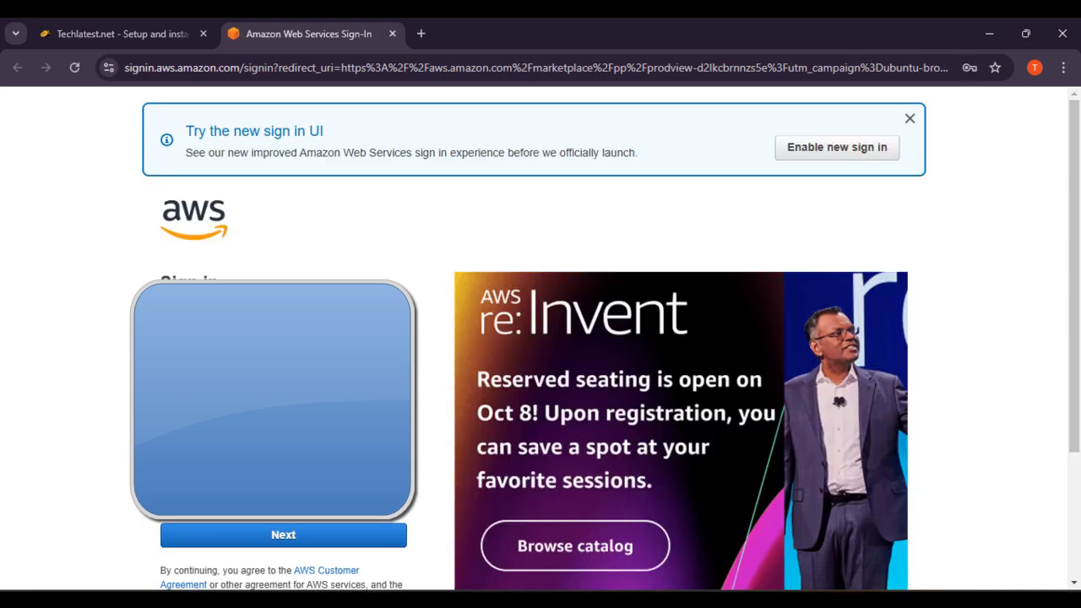
{"action": "left_click", "coordinate": [312, 548]}
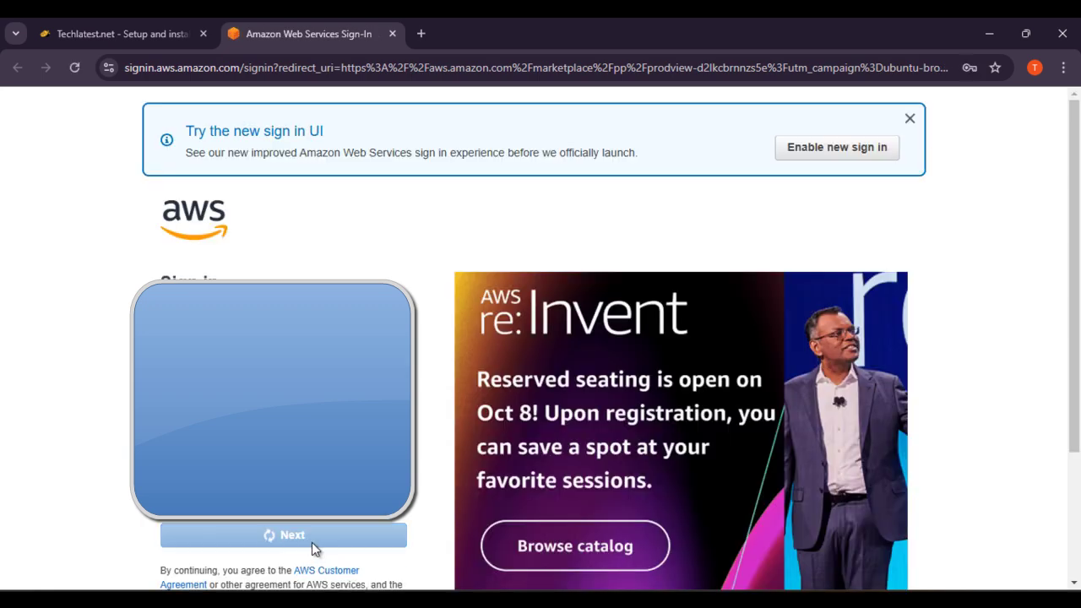
{"action": "key", "text": "Return"}
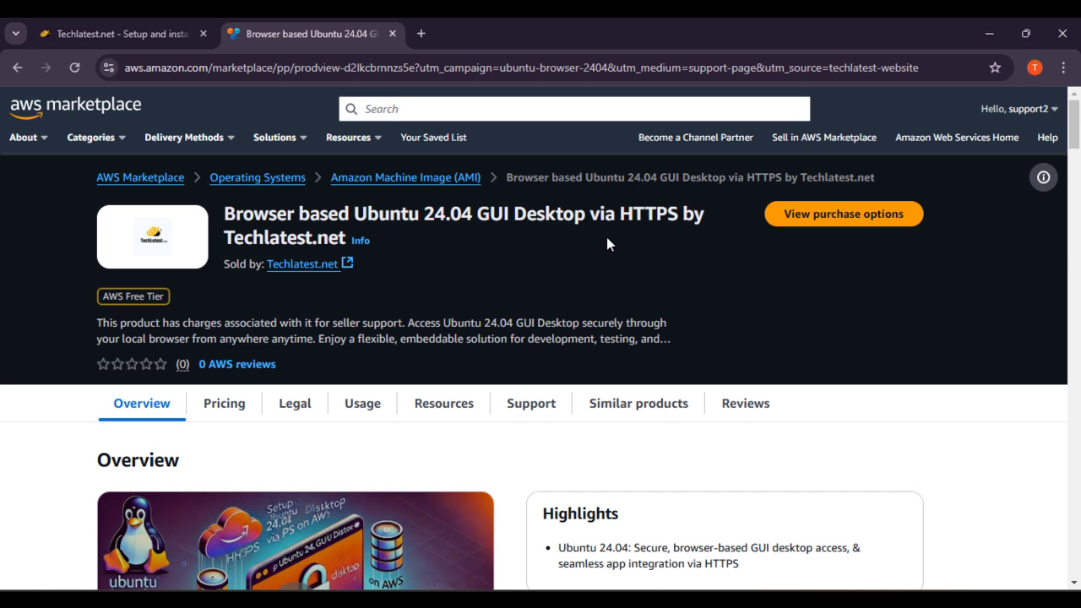
Step: View the purchase options, accept the terms, and dismiss the subscription thank-you banner
{"action": "scroll", "coordinate": [445, 253], "scroll_direction": "down", "scroll_amount": 15}
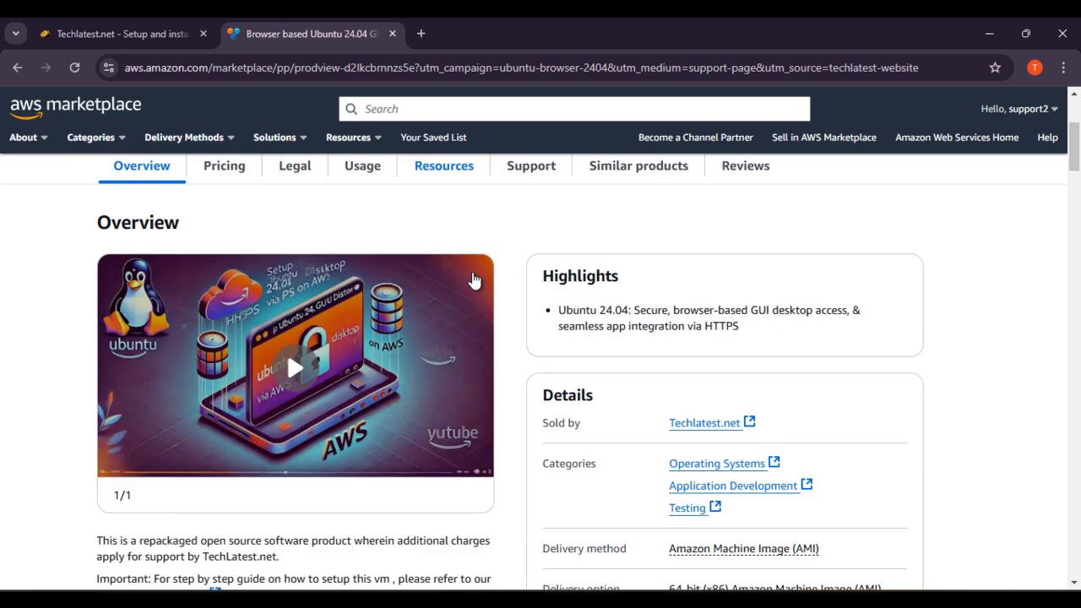
{"action": "scroll", "coordinate": [478, 294], "scroll_direction": "up", "scroll_amount": 8}
{"action": "scroll", "coordinate": [415, 336], "scroll_direction": "up", "scroll_amount": 10}
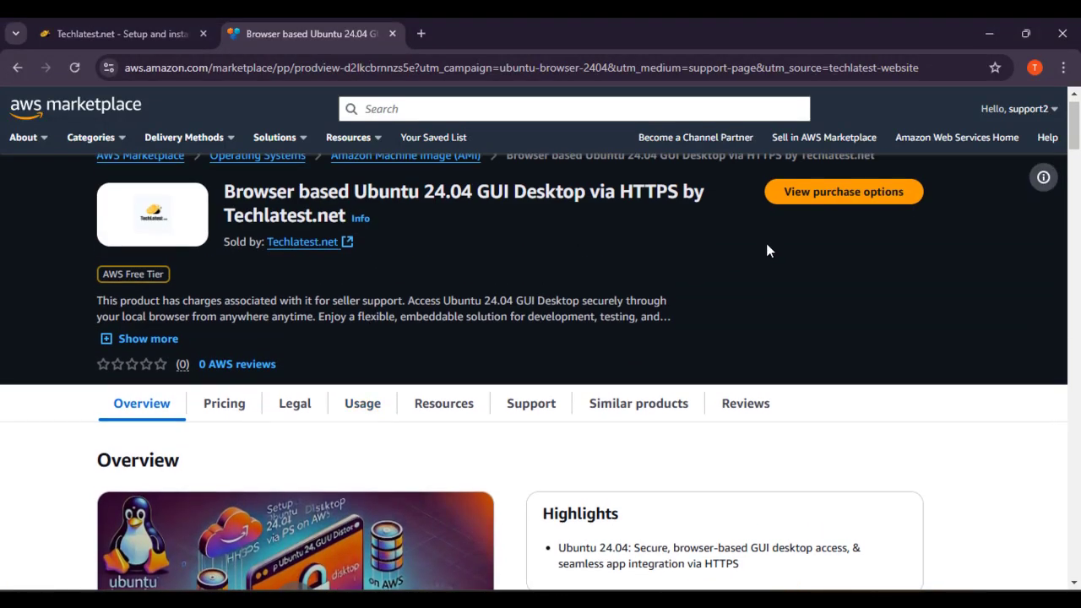
{"action": "left_click", "coordinate": [842, 192]}
{"action": "scroll", "coordinate": [760, 380], "scroll_direction": "down", "scroll_amount": 1}
{"action": "scroll", "coordinate": [841, 371], "scroll_direction": "up", "scroll_amount": 1}
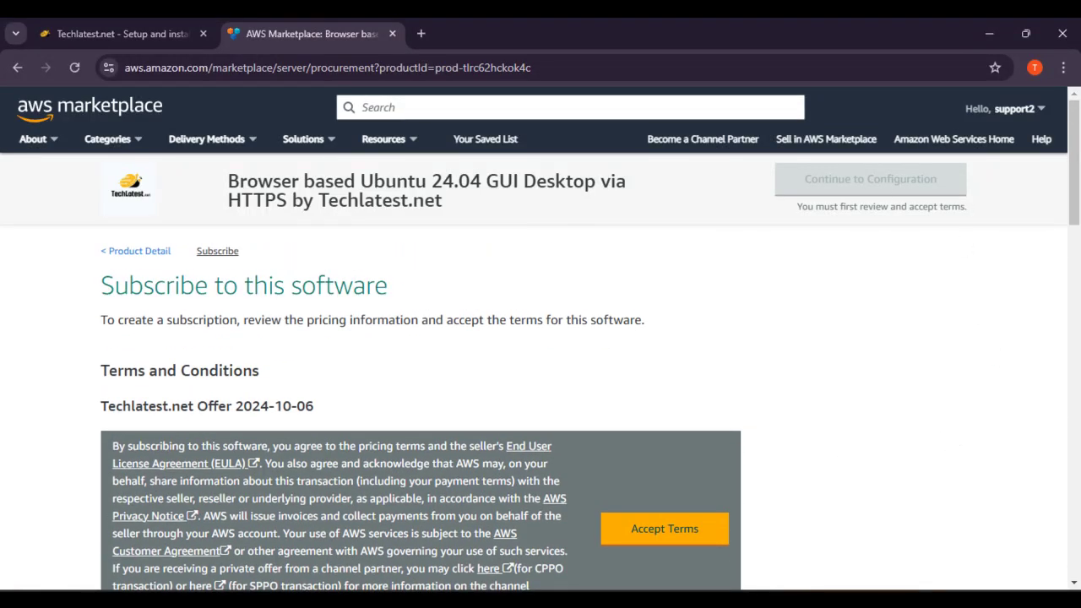
{"action": "left_click", "coordinate": [677, 529]}
{"action": "scroll", "coordinate": [784, 475], "scroll_direction": "down", "scroll_amount": 5}
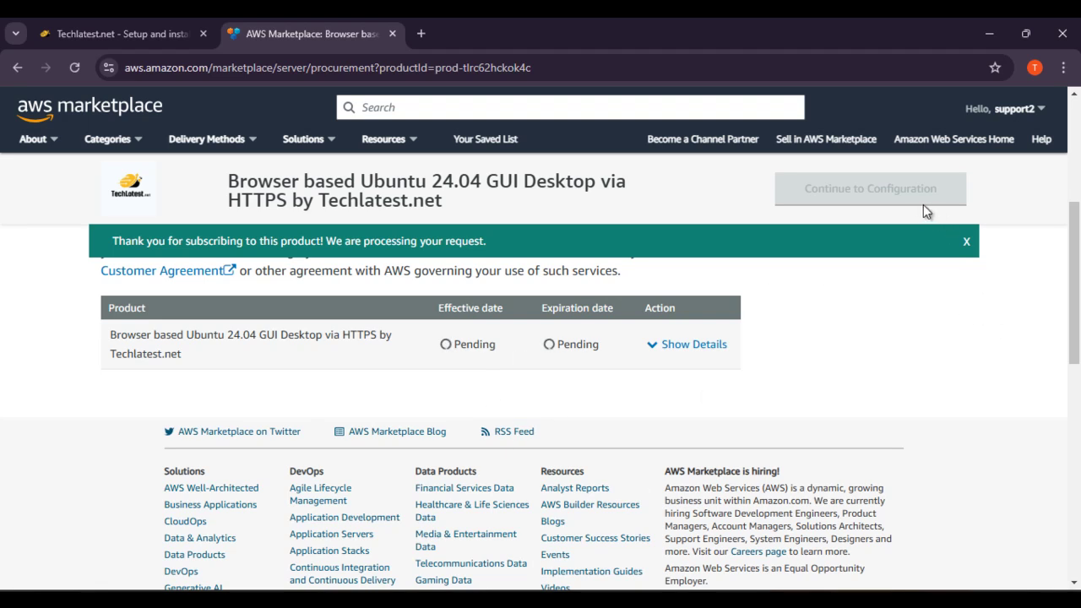
{"action": "left_click", "coordinate": [966, 243]}
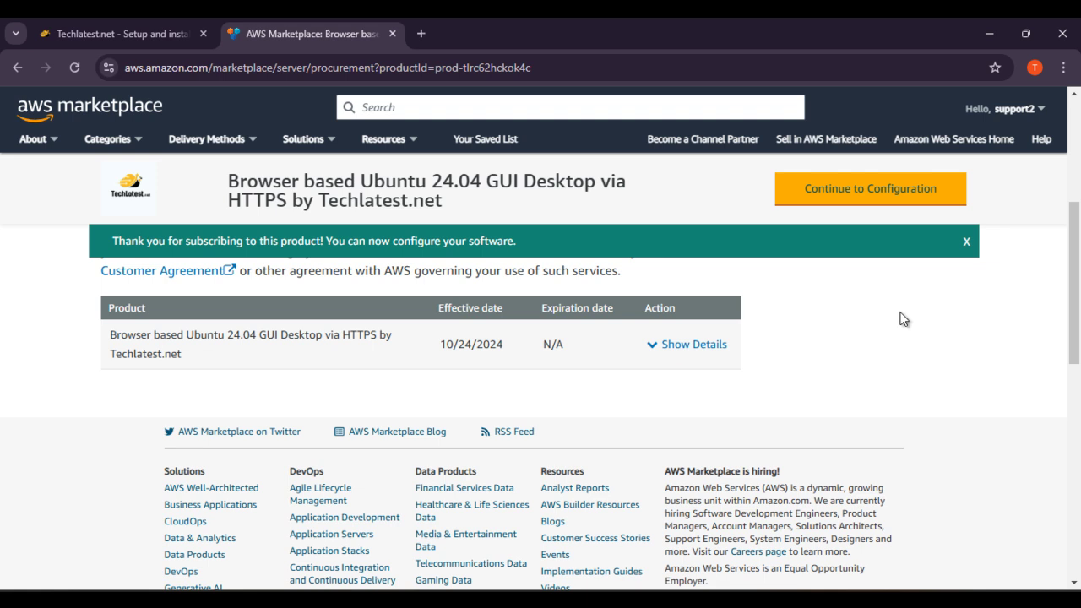
Step: Continue to configuration and launch options, choosing the default security group
{"action": "left_click", "coordinate": [876, 180]}
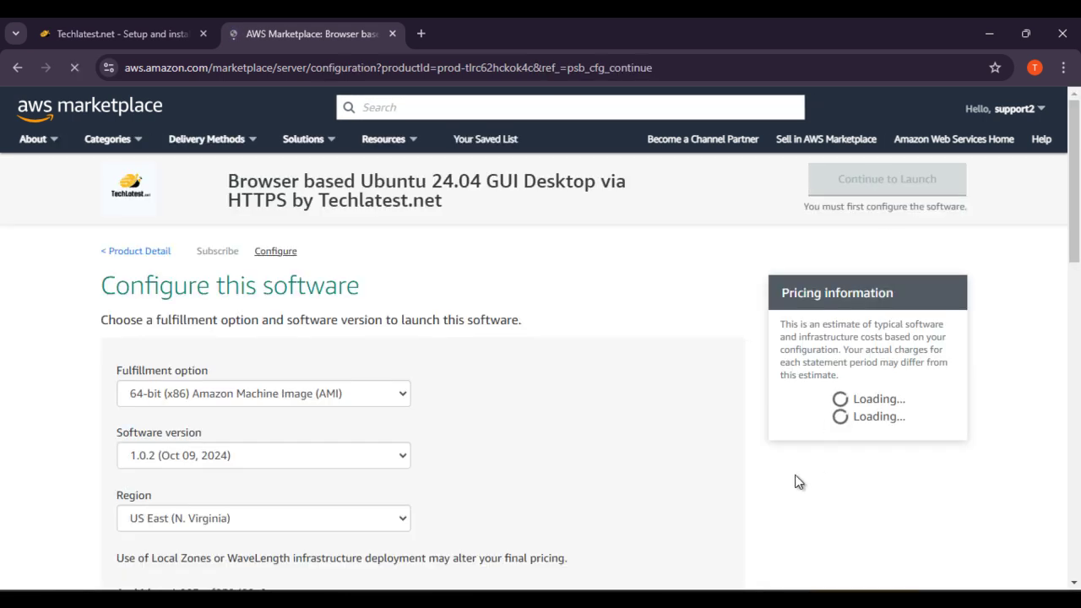
{"action": "scroll", "coordinate": [649, 415], "scroll_direction": "down", "scroll_amount": 2}
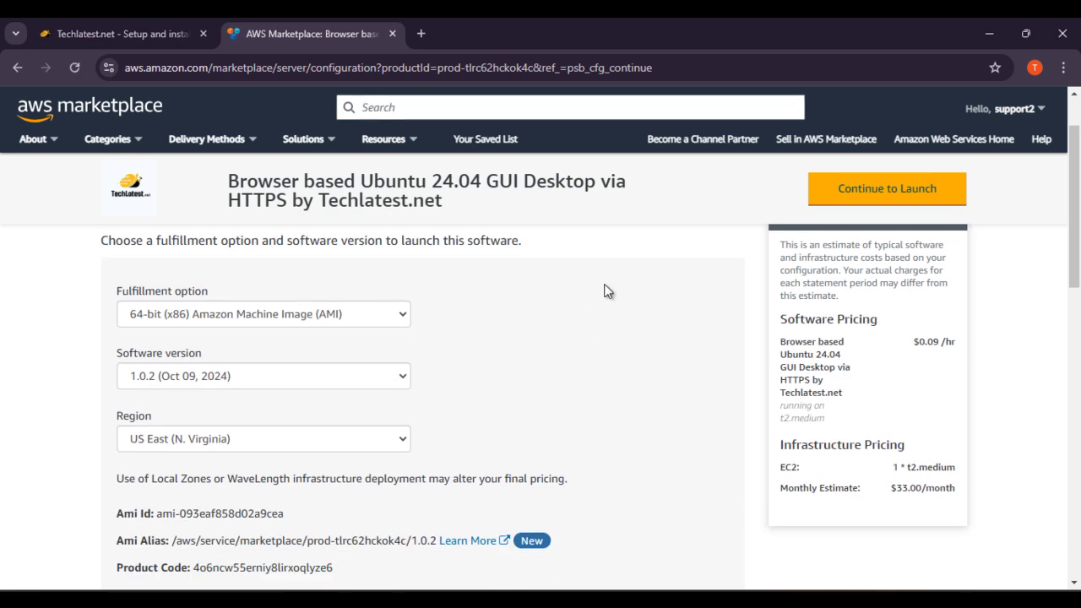
{"action": "scroll", "coordinate": [607, 291], "scroll_direction": "down", "scroll_amount": 1}
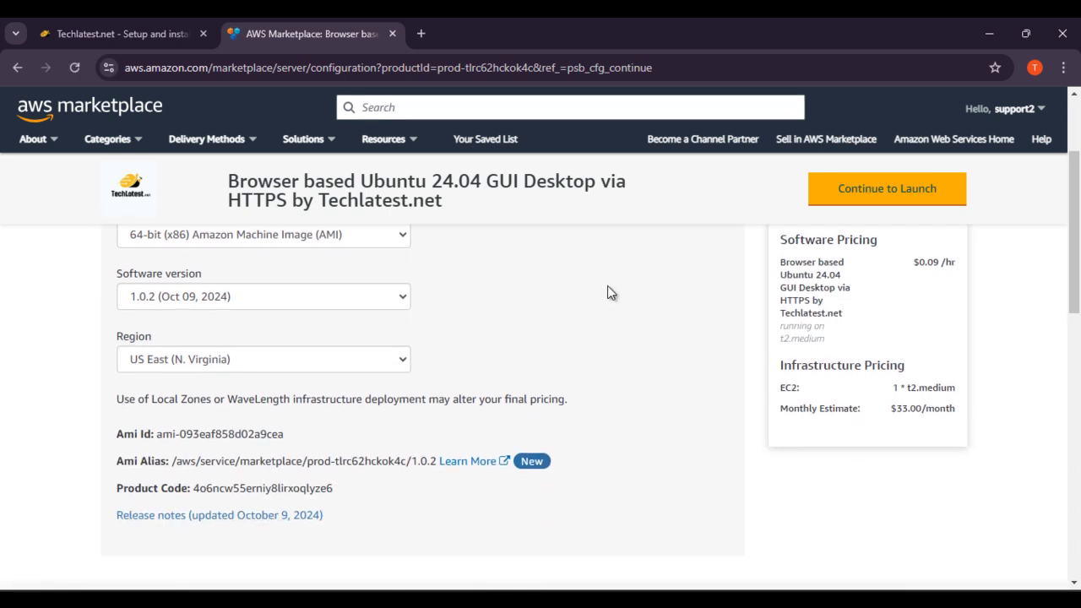
{"action": "scroll", "coordinate": [608, 291], "scroll_direction": "down", "scroll_amount": 3}
{"action": "scroll", "coordinate": [608, 287], "scroll_direction": "up", "scroll_amount": 5}
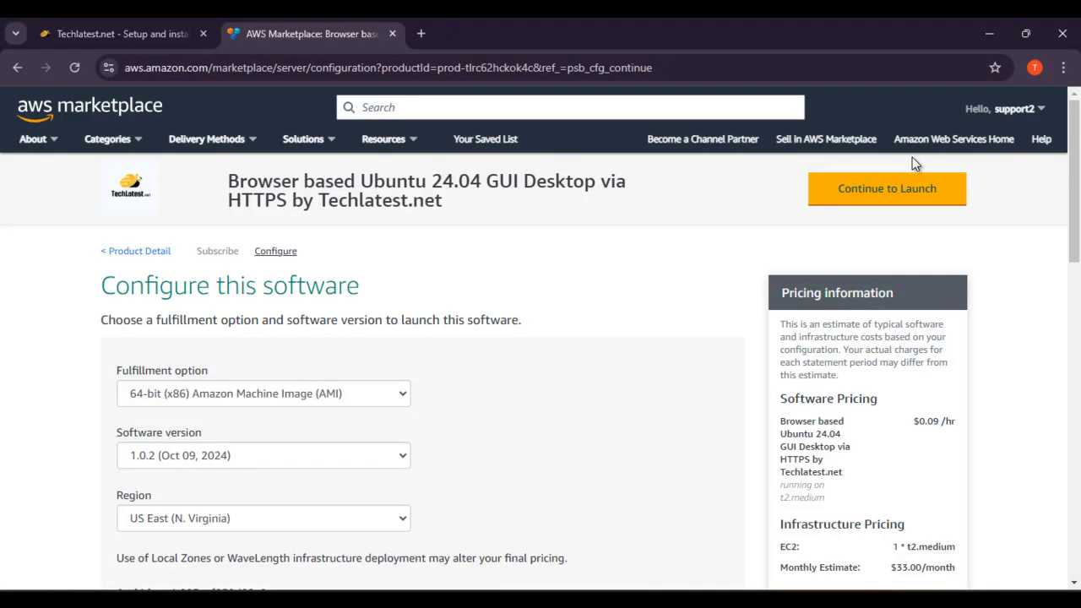
{"action": "left_click", "coordinate": [911, 186]}
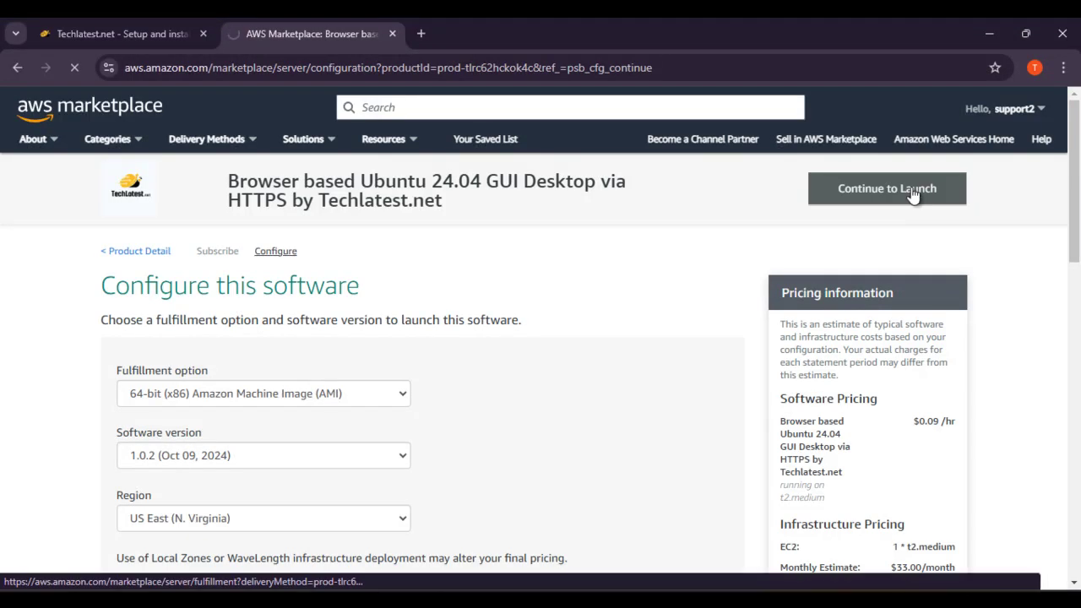
{"action": "scroll", "coordinate": [431, 373], "scroll_direction": "down", "scroll_amount": 4}
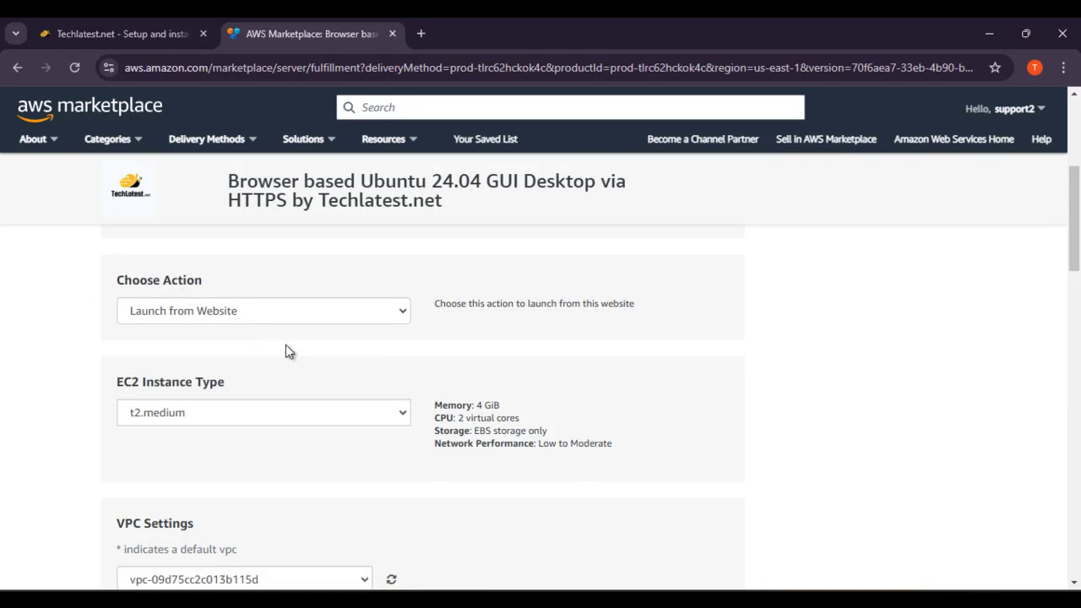
{"action": "scroll", "coordinate": [355, 349], "scroll_direction": "down", "scroll_amount": 2}
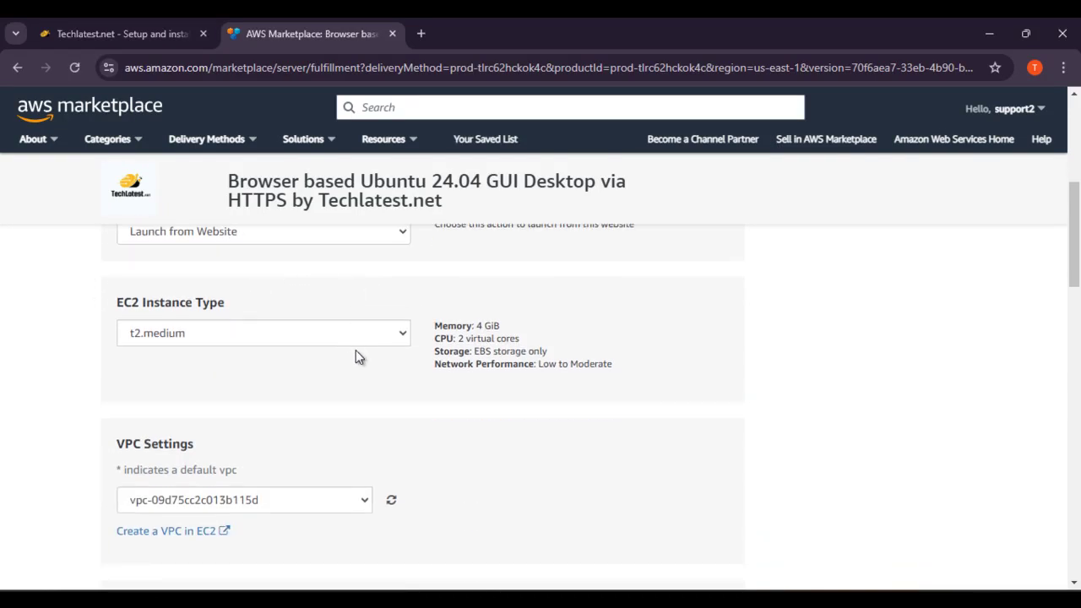
{"action": "scroll", "coordinate": [356, 355], "scroll_direction": "up", "scroll_amount": 1}
{"action": "scroll", "coordinate": [357, 356], "scroll_direction": "down", "scroll_amount": 6}
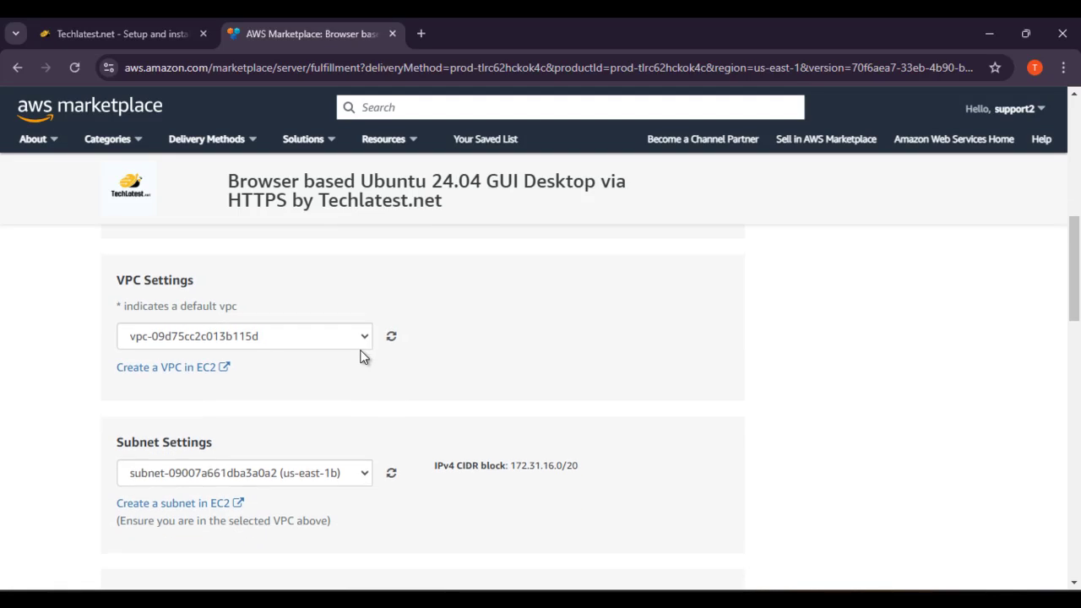
{"action": "left_click", "coordinate": [313, 282]}
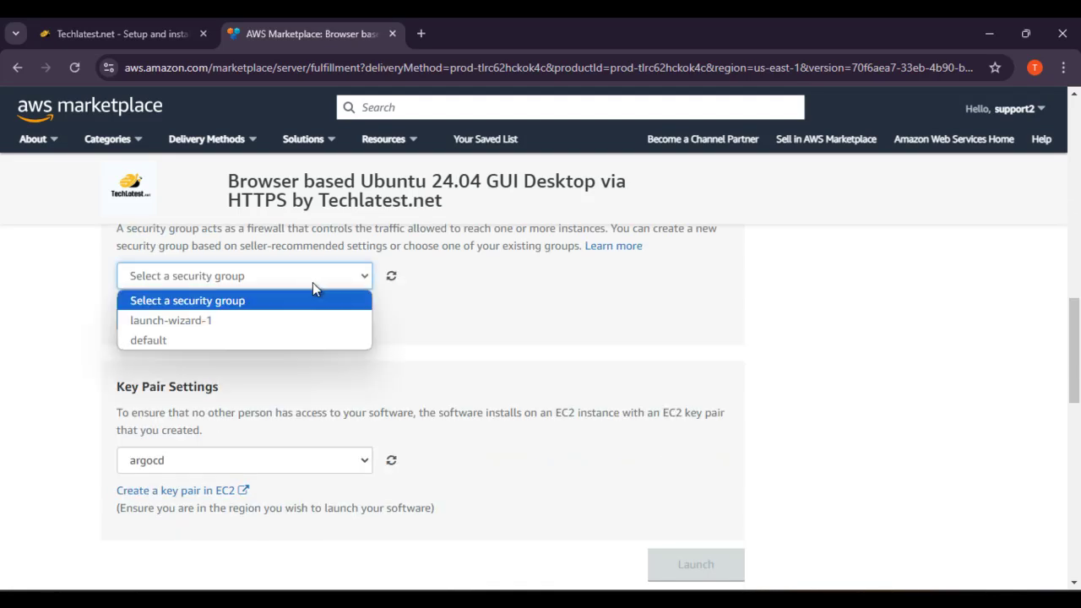
{"action": "left_click", "coordinate": [308, 339]}
Step: Open EC2 Key pairs in a new tab, then return to the launch settings with key pair argocd
{"action": "scroll", "coordinate": [357, 359], "scroll_direction": "down", "scroll_amount": 1}
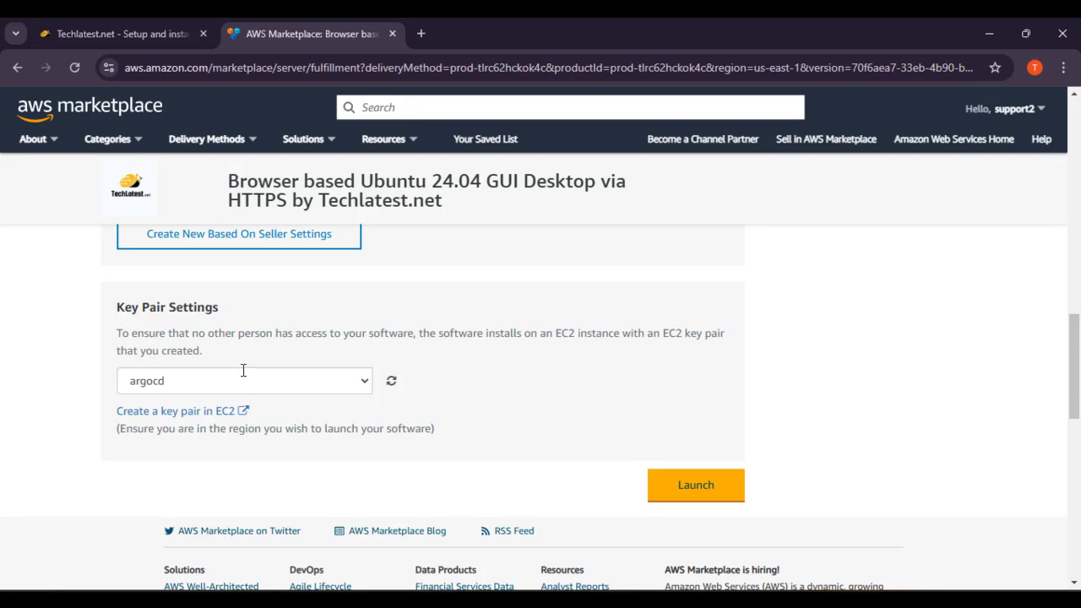
{"action": "right_click", "coordinate": [194, 422]}
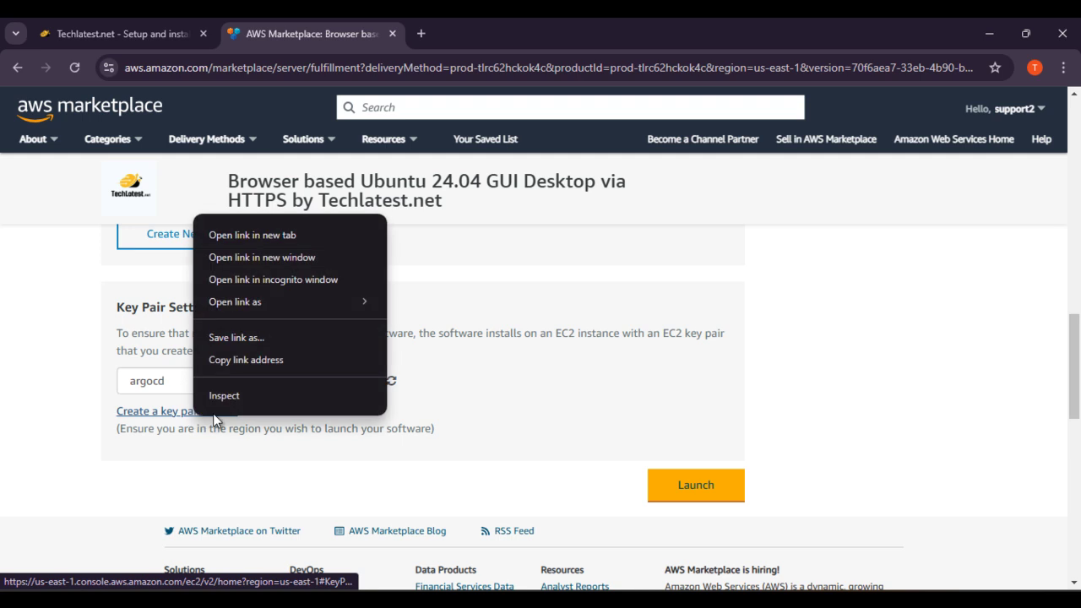
{"action": "left_click", "coordinate": [268, 237]}
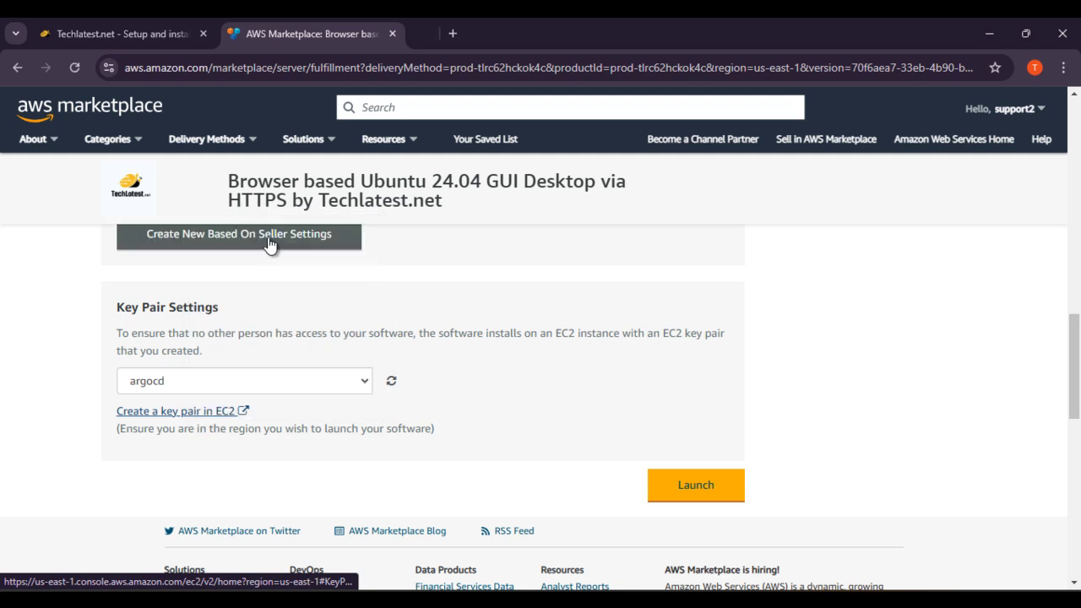
{"action": "left_click", "coordinate": [482, 21]}
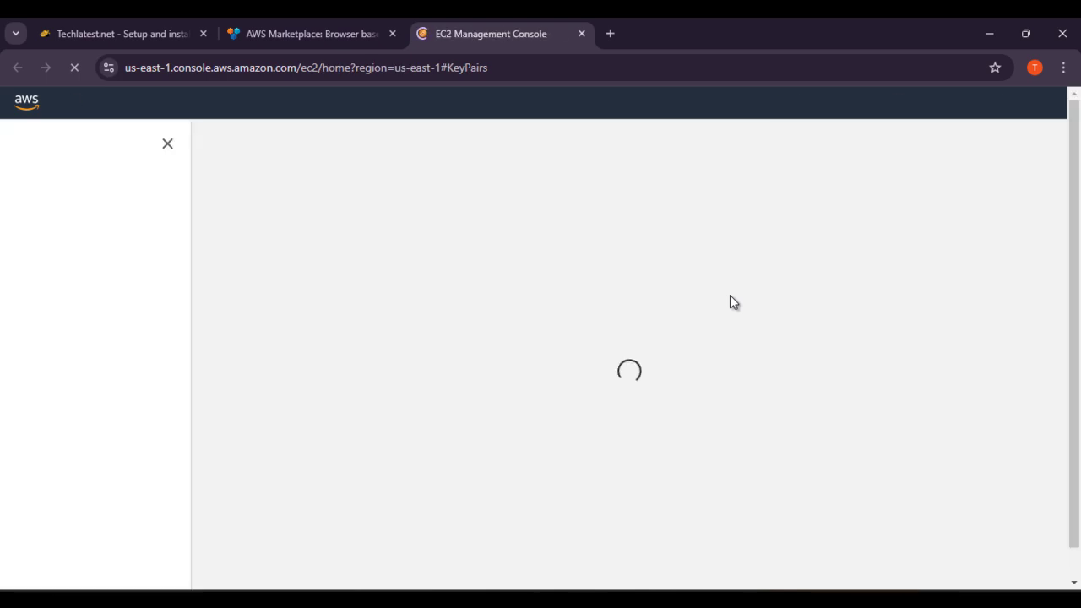
{"action": "left_click", "coordinate": [295, 19]}
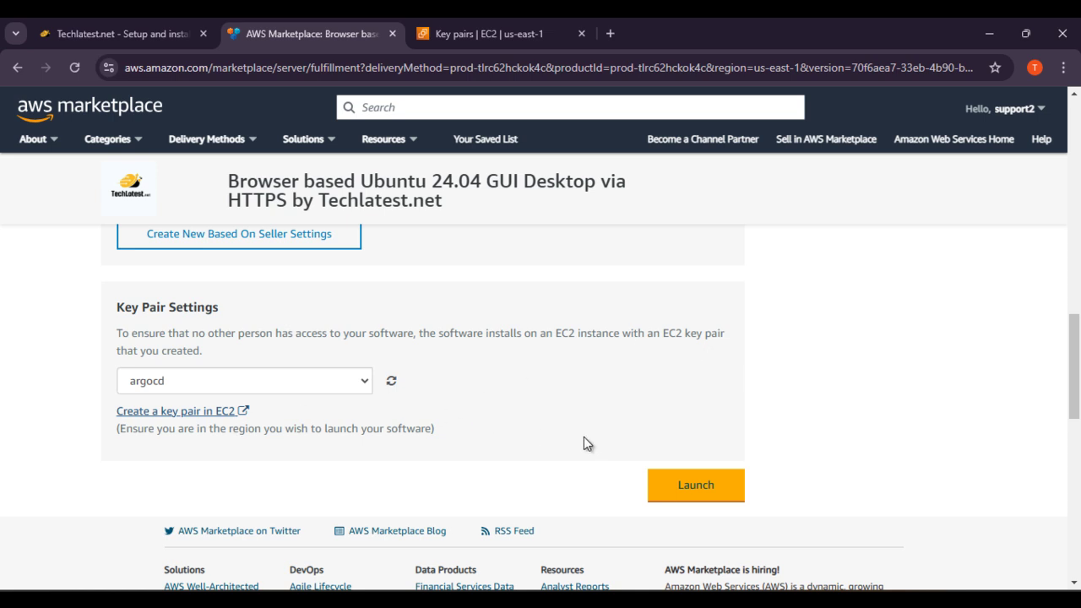
Step: Launch the Ubuntu desktop software and go to the EC2 Console Instances page from the success message
{"action": "left_click", "coordinate": [691, 475]}
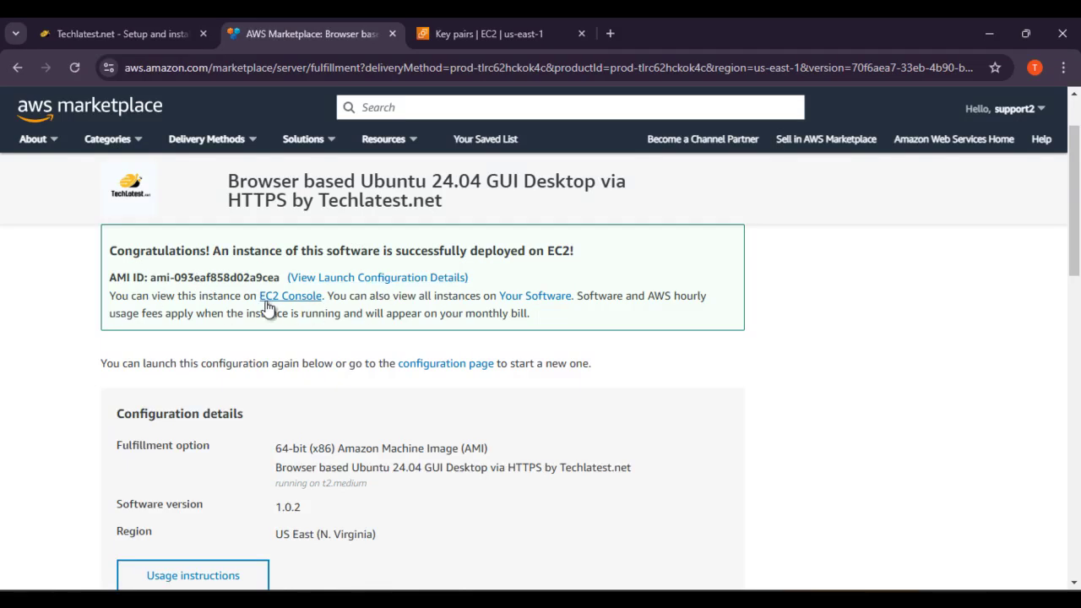
{"action": "scroll", "coordinate": [265, 314], "scroll_direction": "down", "scroll_amount": 2}
{"action": "scroll", "coordinate": [290, 349], "scroll_direction": "up", "scroll_amount": 3}
{"action": "left_click", "coordinate": [291, 376]}
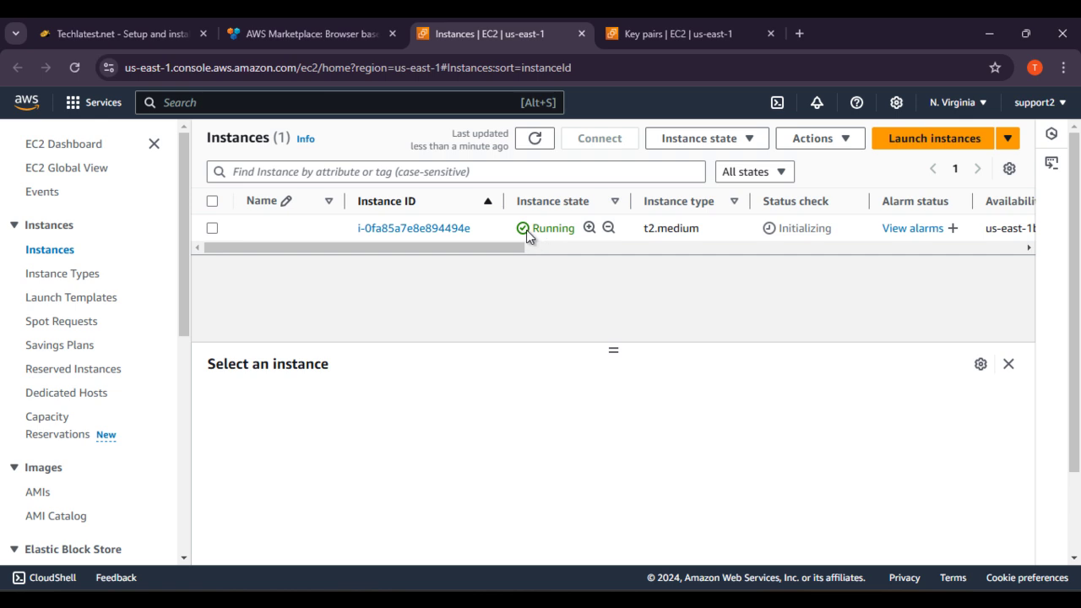
Step: Name the new running instance ubuntu24
{"action": "left_click", "coordinate": [326, 231]}
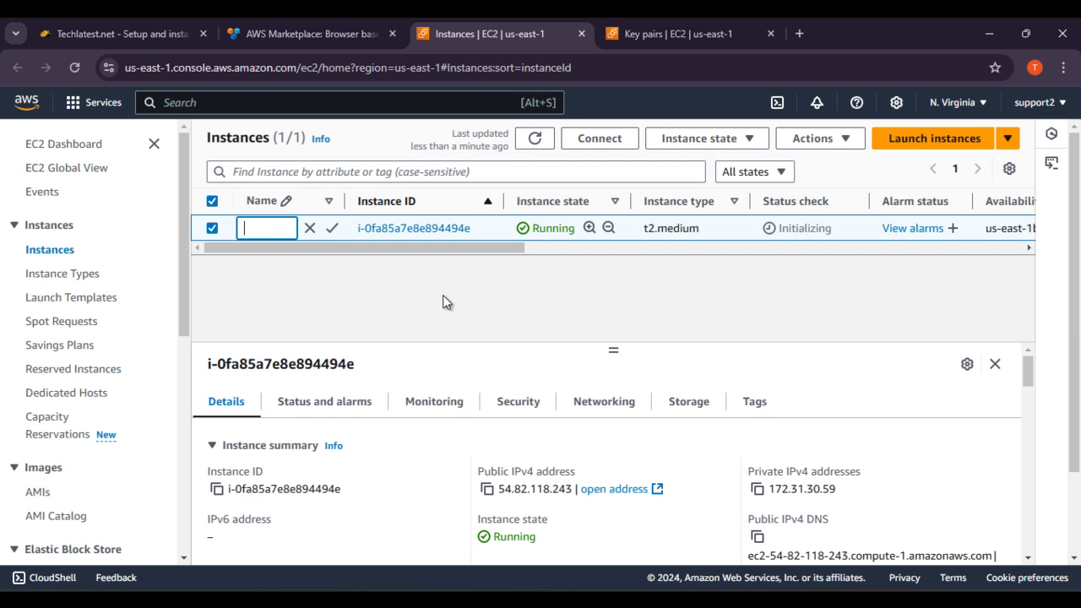
{"action": "type", "text": "ubut"}
{"action": "type", "text": "untu24"}
{"action": "key", "text": "Return"}
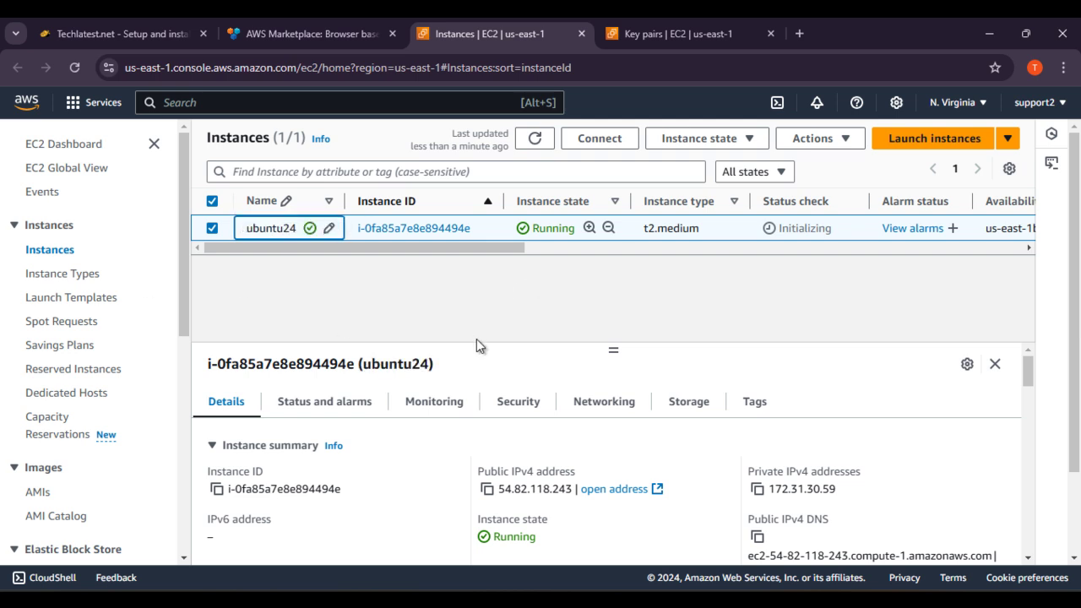
Step: Open the instance's details page, showing public IPv4 54.82.118.243
{"action": "left_click", "coordinate": [437, 228]}
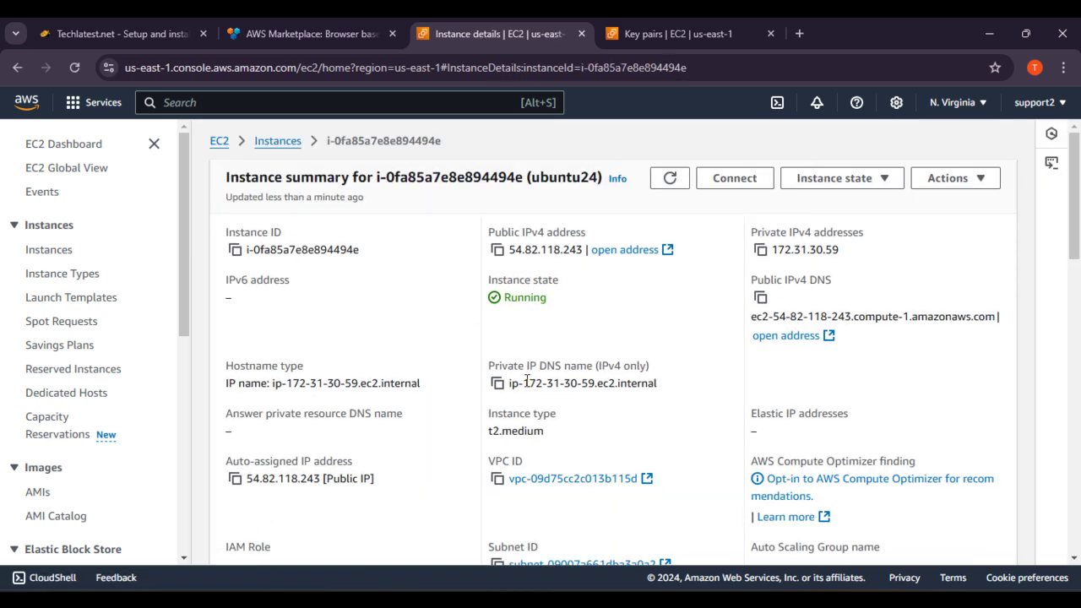
{"action": "scroll", "coordinate": [692, 338], "scroll_direction": "down", "scroll_amount": 1}
{"action": "scroll", "coordinate": [692, 339], "scroll_direction": "up", "scroll_amount": 1}
{"action": "scroll", "coordinate": [574, 316], "scroll_direction": "down", "scroll_amount": 1}
{"action": "scroll", "coordinate": [591, 329], "scroll_direction": "down", "scroll_amount": 1}
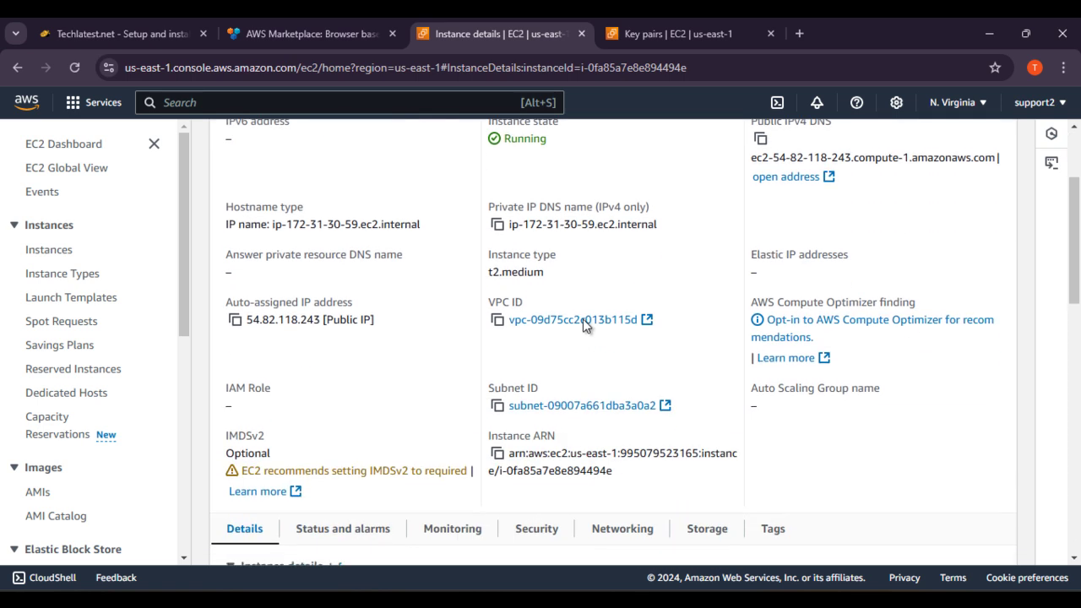
Step: Review the Techlatest guide's PuTTY connection steps
{"action": "scroll", "coordinate": [630, 274], "scroll_direction": "down", "scroll_amount": 2}
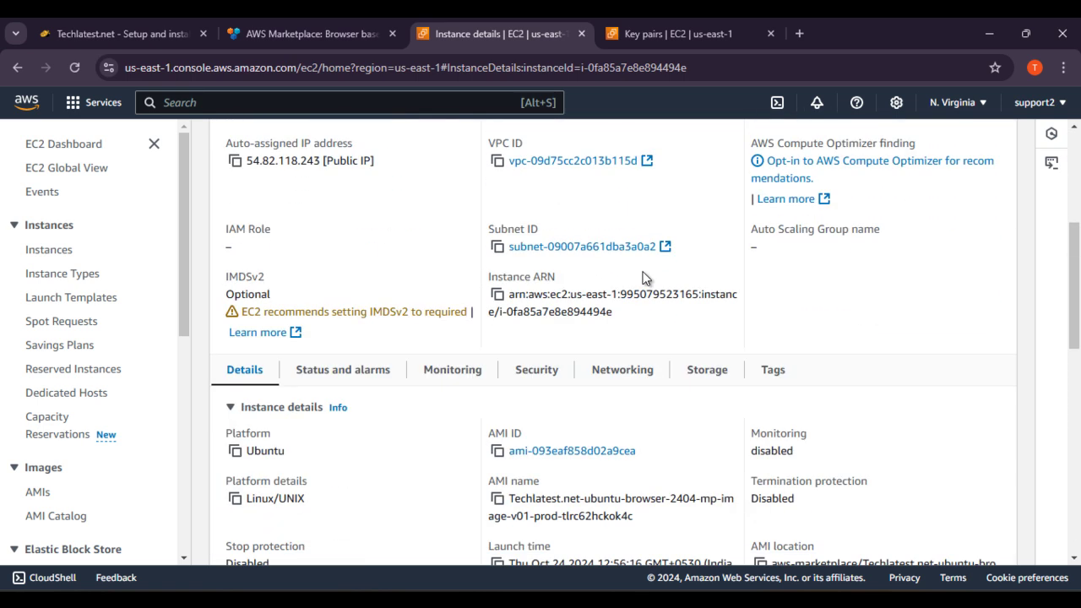
{"action": "scroll", "coordinate": [430, 338], "scroll_direction": "down", "scroll_amount": 3}
{"action": "scroll", "coordinate": [444, 337], "scroll_direction": "up", "scroll_amount": 10}
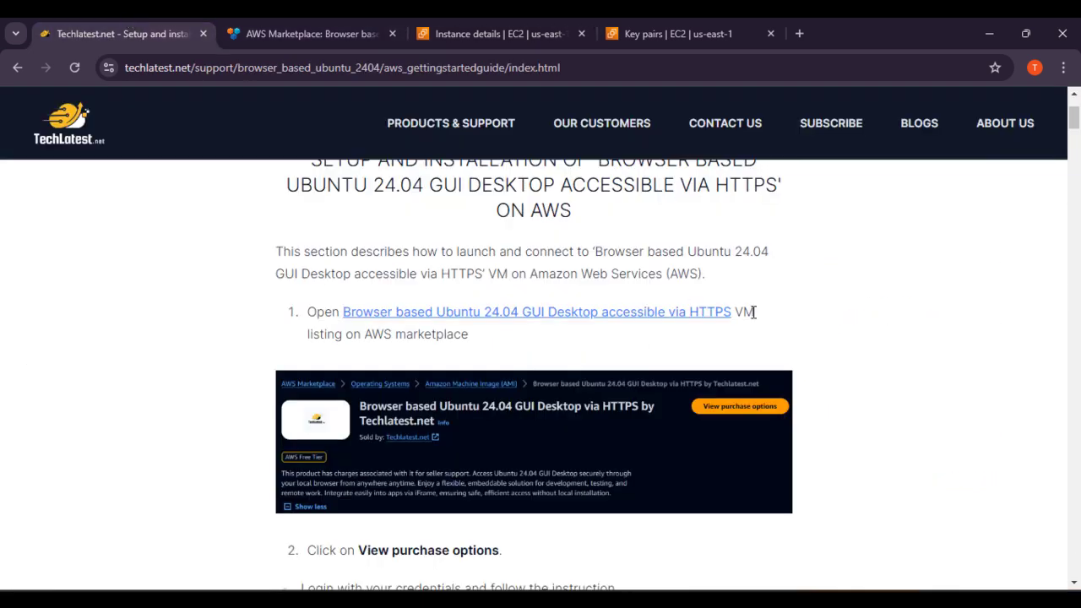
{"action": "scroll", "coordinate": [760, 338], "scroll_direction": "down", "scroll_amount": 5}
{"action": "scroll", "coordinate": [771, 348], "scroll_direction": "down", "scroll_amount": 20}
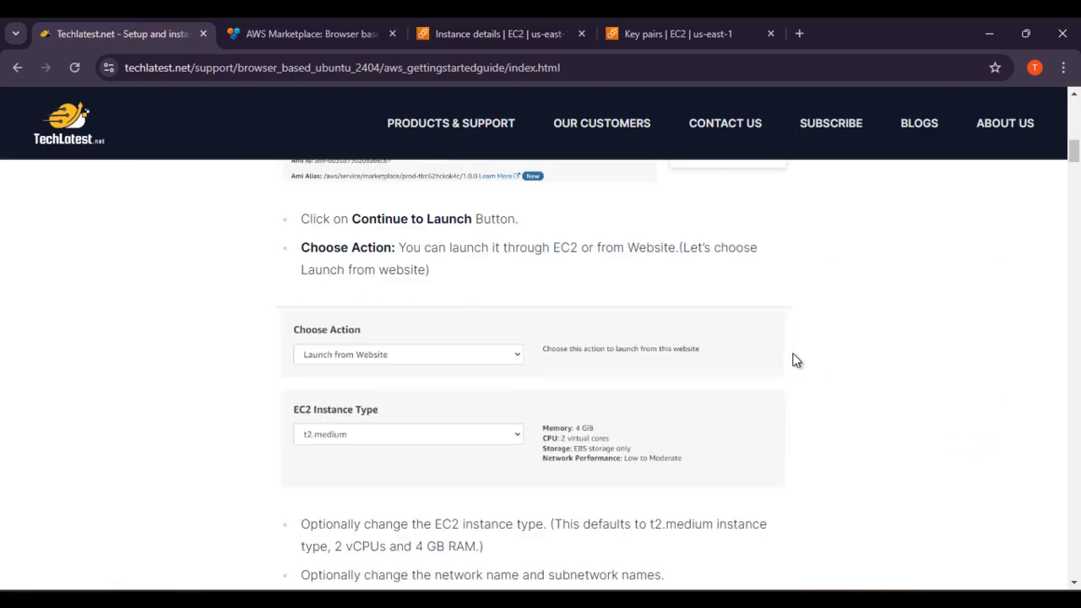
{"action": "scroll", "coordinate": [684, 411], "scroll_direction": "down", "scroll_amount": 13}
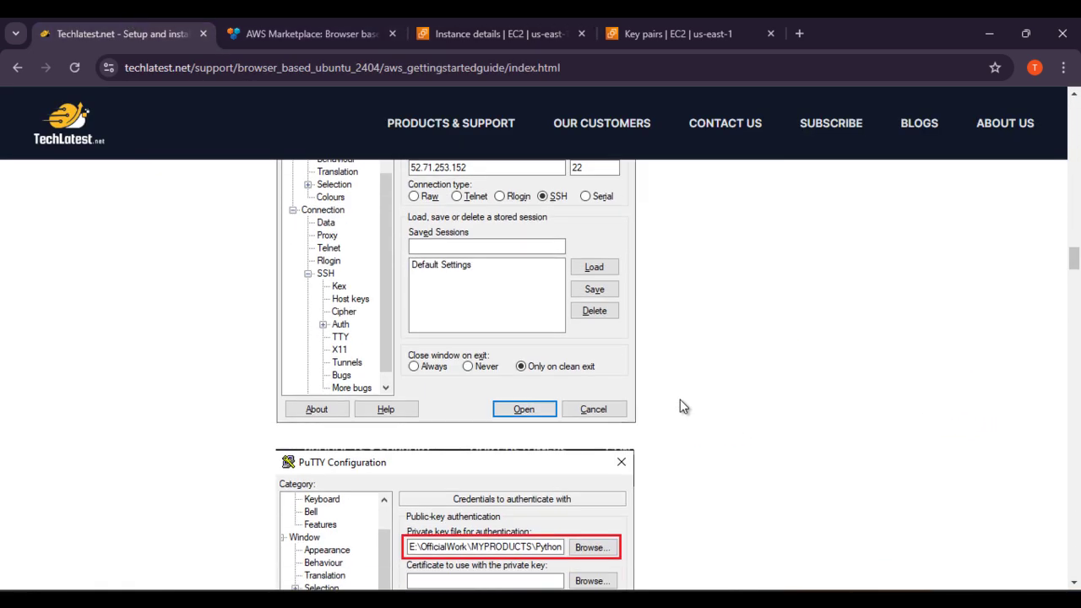
{"action": "scroll", "coordinate": [679, 399], "scroll_direction": "up", "scroll_amount": 11}
{"action": "scroll", "coordinate": [431, 392], "scroll_direction": "up", "scroll_amount": 4}
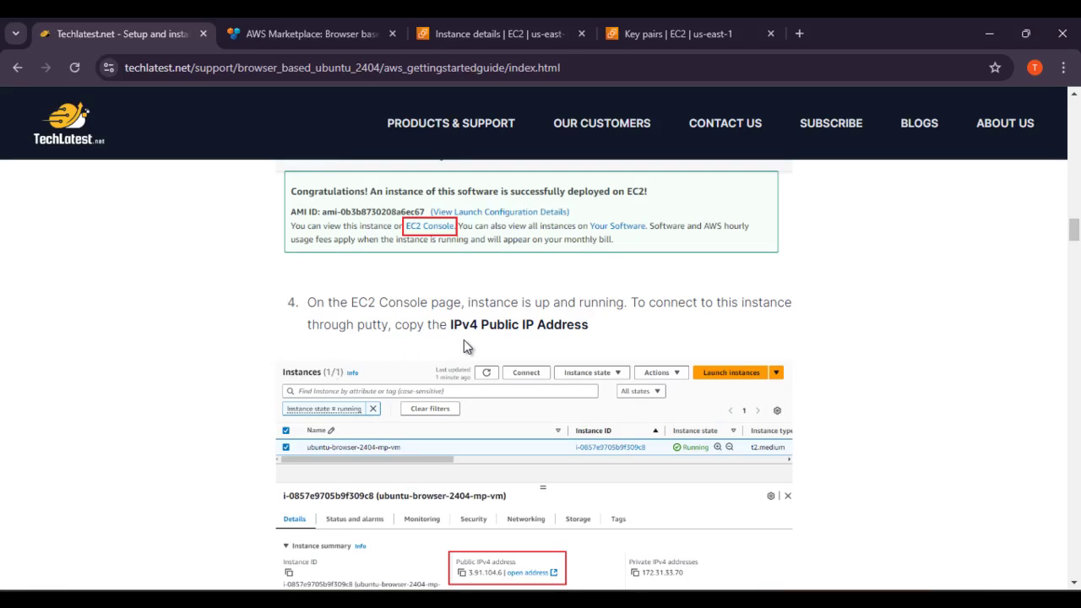
{"action": "scroll", "coordinate": [589, 328], "scroll_direction": "down", "scroll_amount": 5}
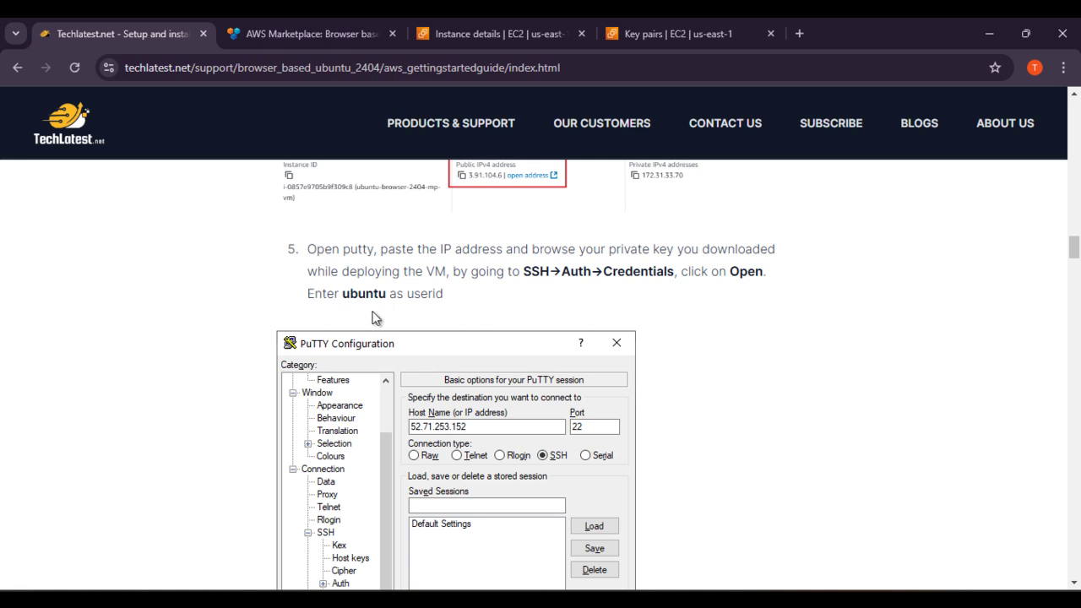
{"action": "scroll", "coordinate": [460, 323], "scroll_direction": "down", "scroll_amount": 9}
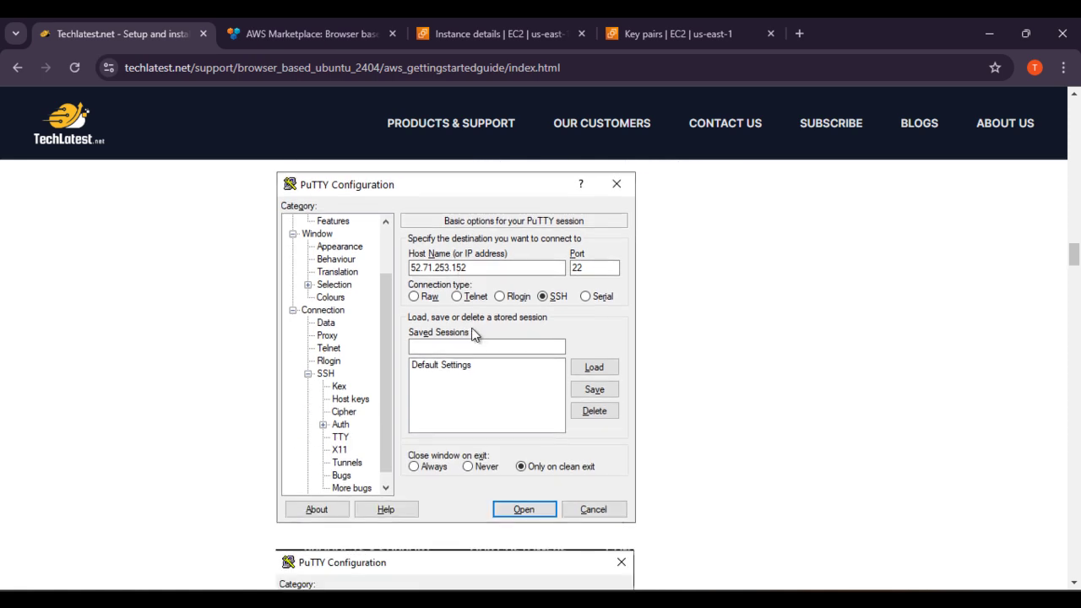
{"action": "scroll", "coordinate": [465, 356], "scroll_direction": "up", "scroll_amount": 10}
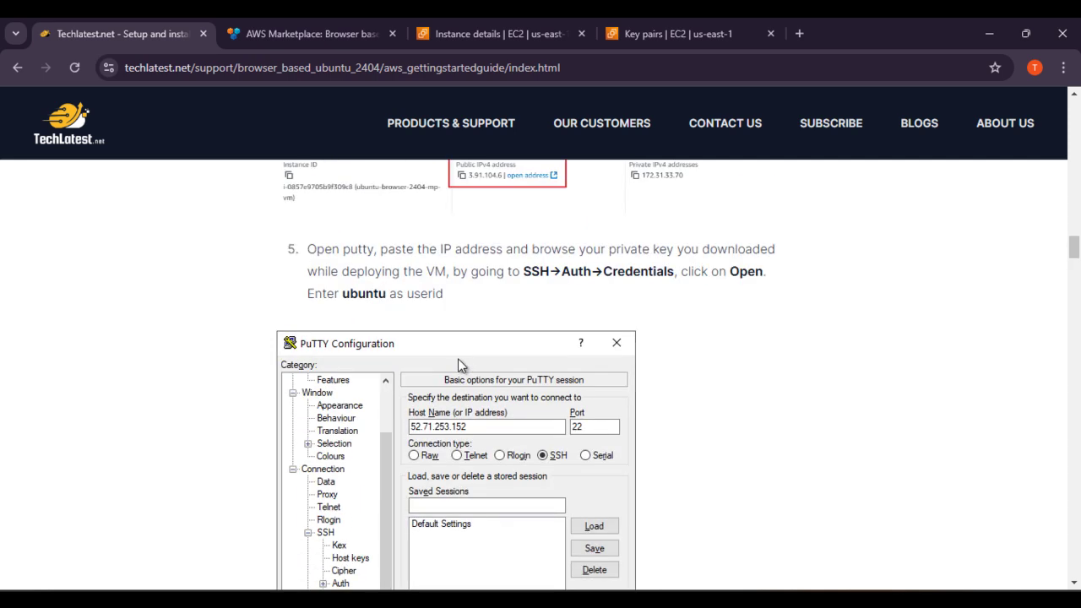
Step: Copy public IPv4 54.82.118.243 from the instance details, then return to the Marketplace tab
{"action": "left_click", "coordinate": [507, 23]}
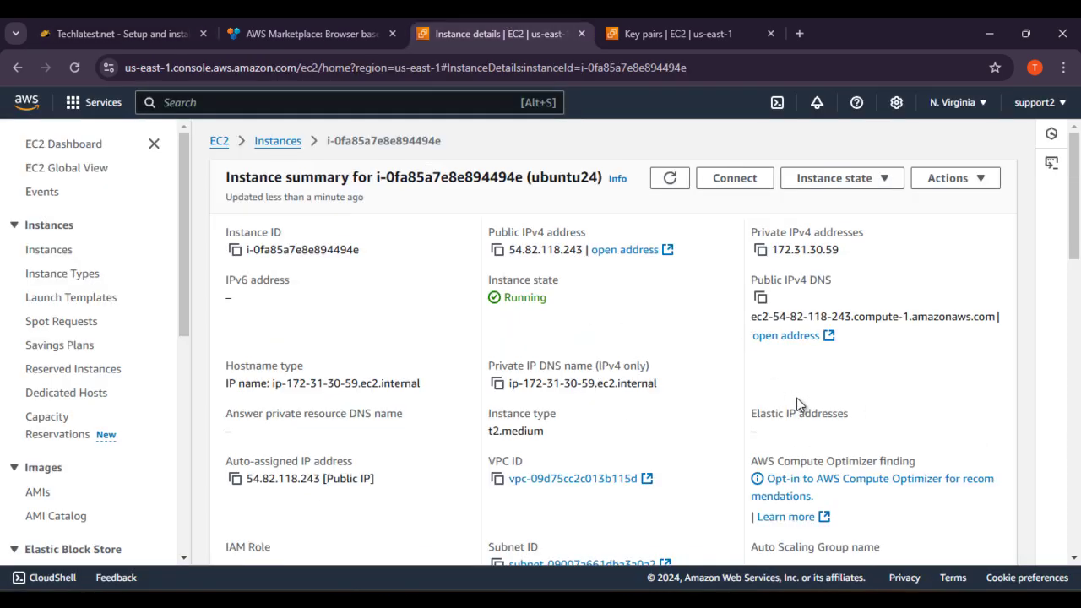
{"action": "left_click", "coordinate": [497, 250]}
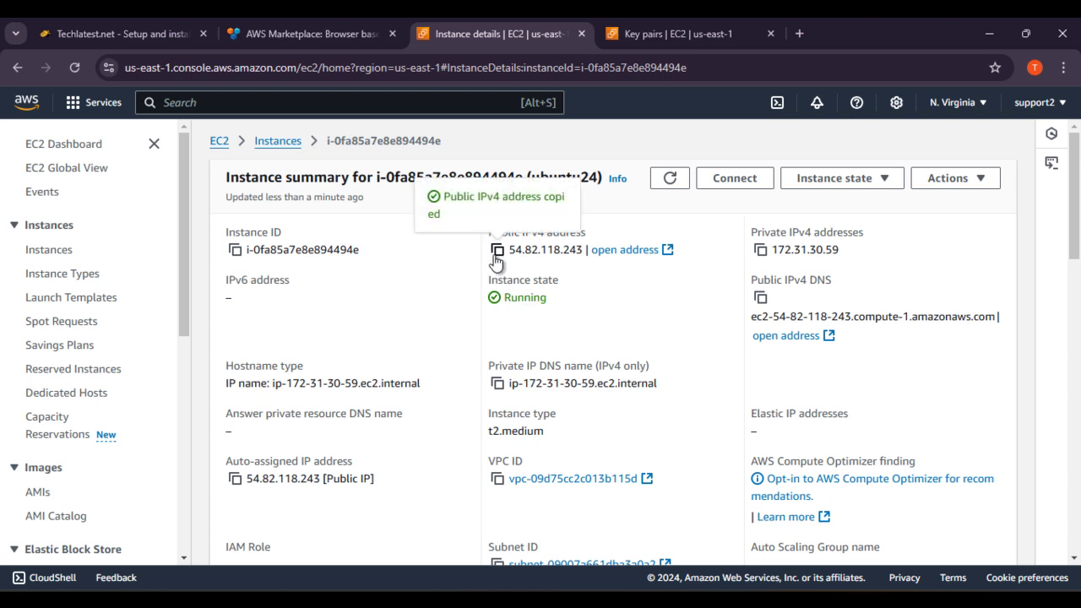
{"action": "left_click", "coordinate": [312, 34]}
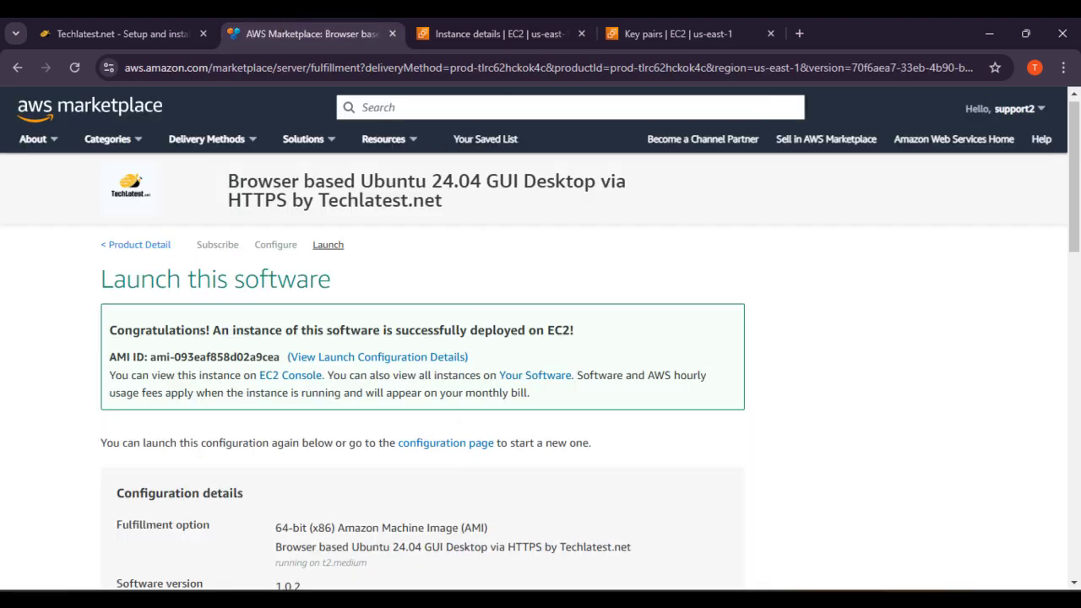
Step: Launch PuTTY and paste 54.82.118.243 as the host name
{"action": "key", "text": "super"}
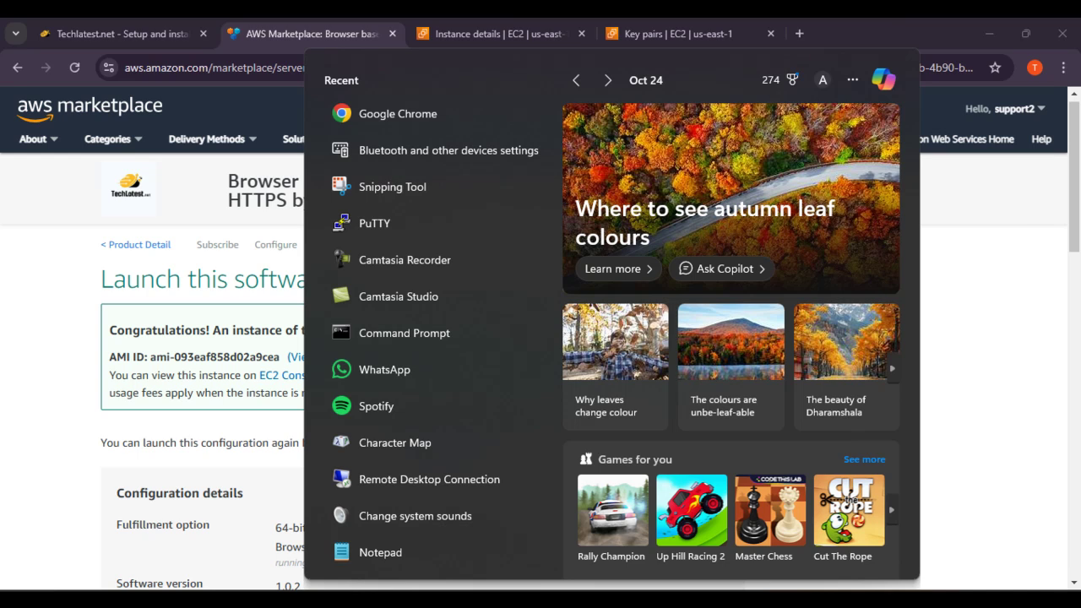
{"action": "type", "text": "pu"}
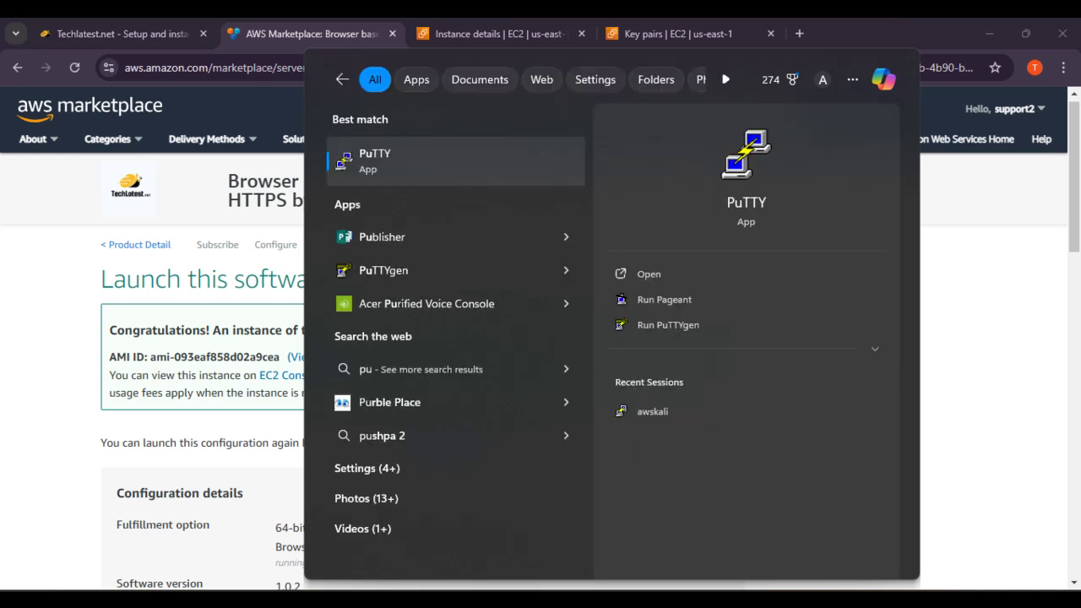
{"action": "key", "text": "Return"}
{"action": "key", "text": "ctrl+v"}
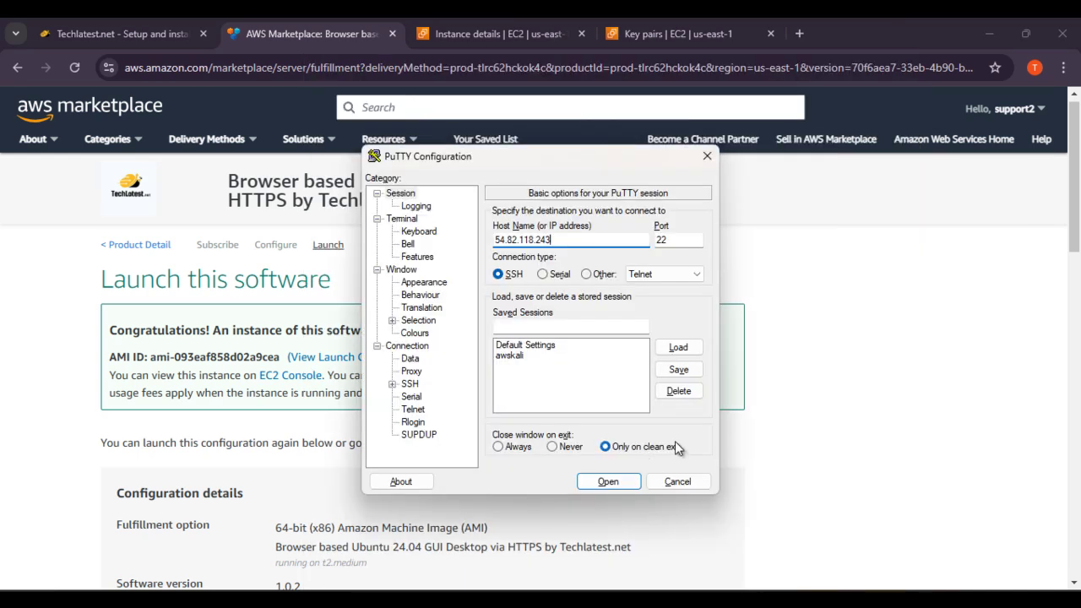
Step: Set argocd.ppk as the SSH private key under Auth > Credentials and open the connection
{"action": "left_click", "coordinate": [393, 384]}
{"action": "left_click", "coordinate": [408, 397]}
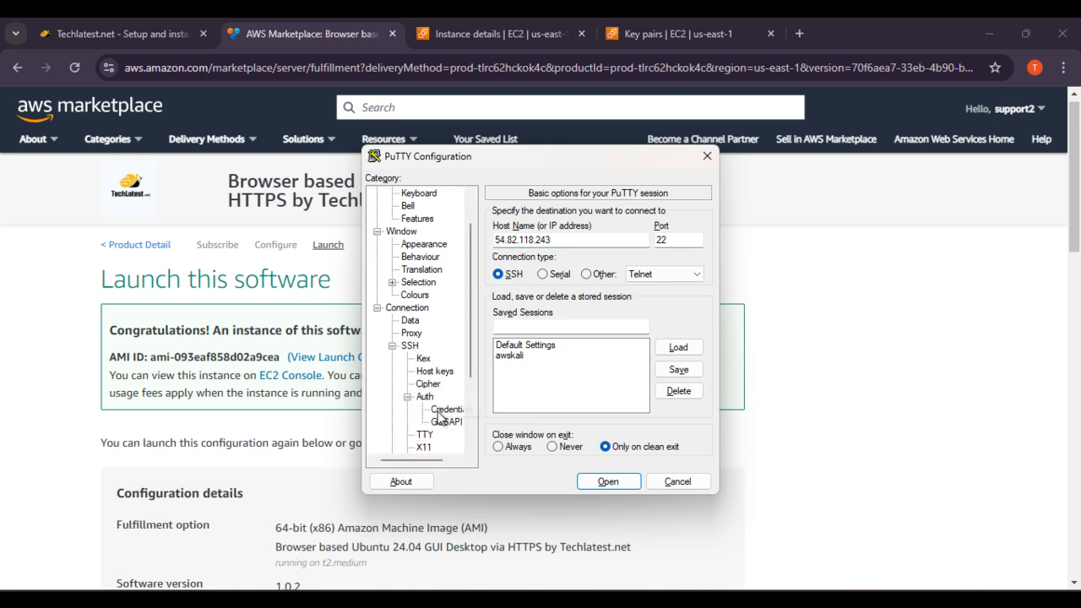
{"action": "left_click", "coordinate": [447, 410]}
{"action": "left_click", "coordinate": [680, 241]}
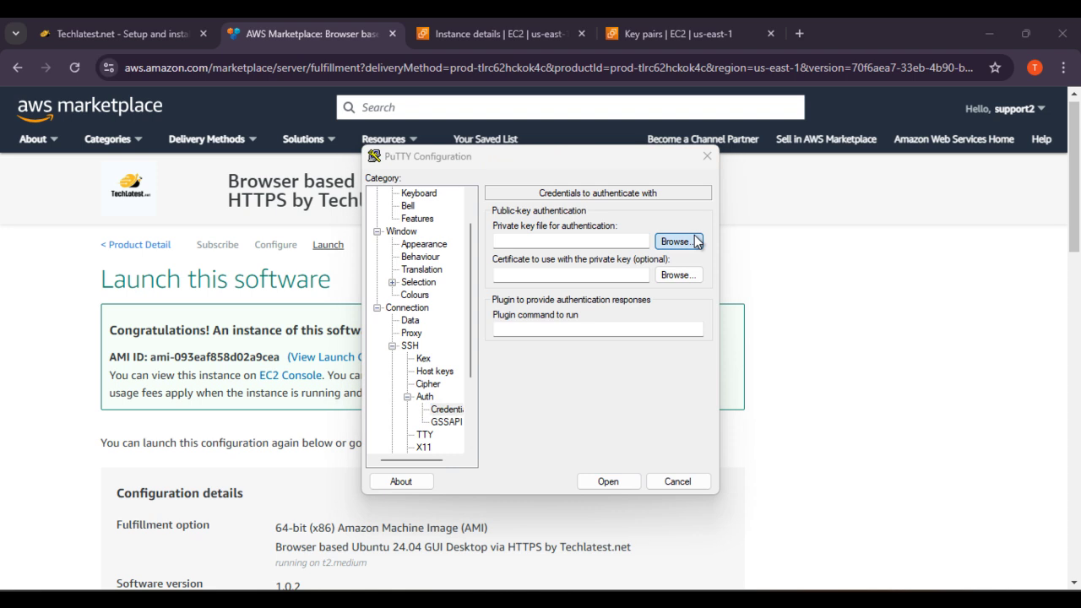
{"action": "left_click", "coordinate": [630, 397]}
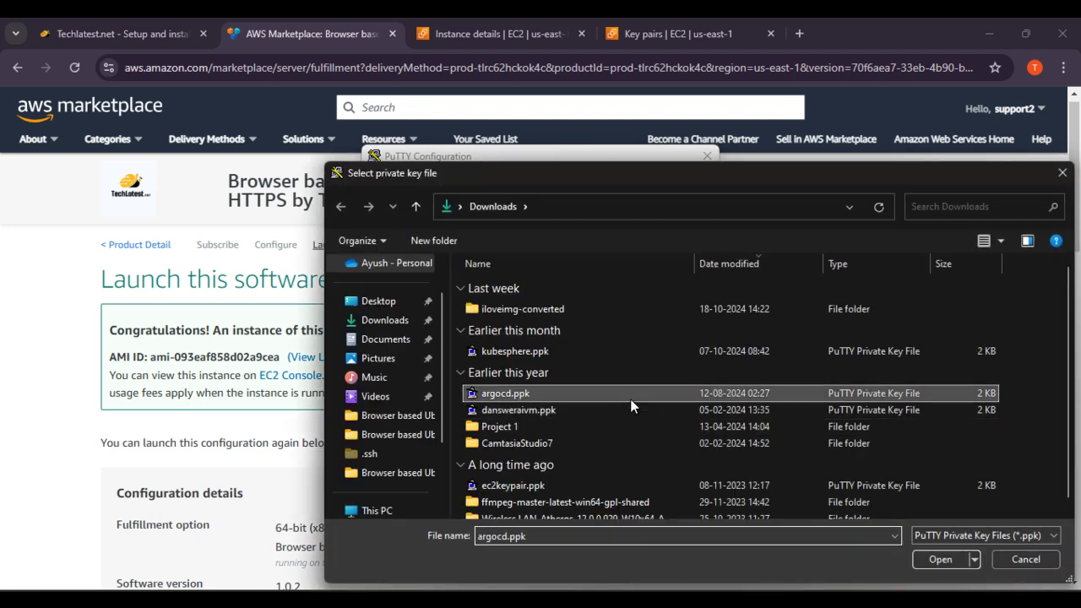
{"action": "left_click", "coordinate": [942, 559]}
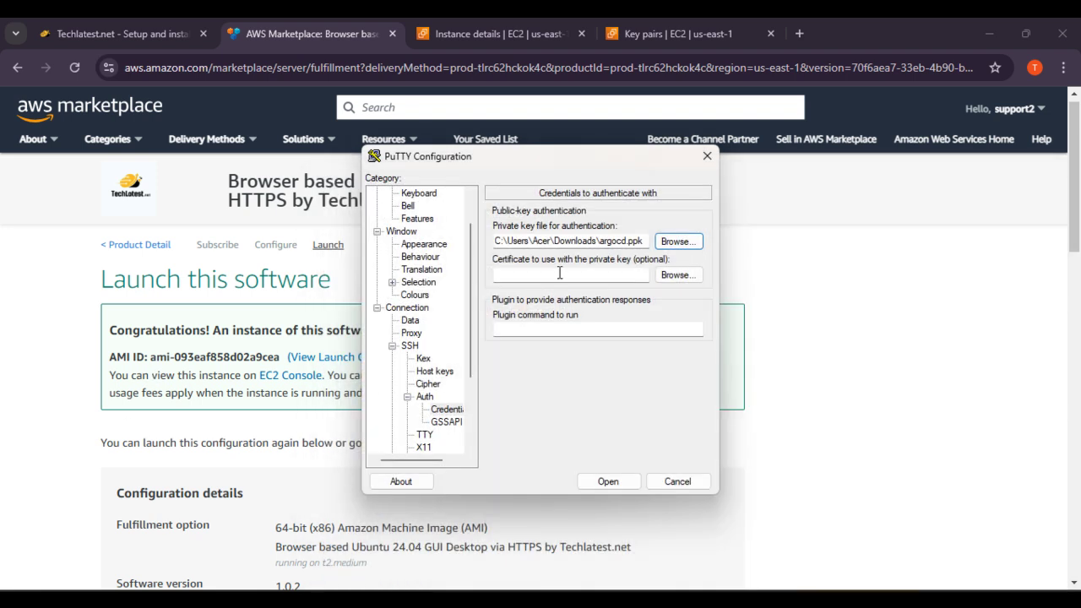
{"action": "left_click", "coordinate": [609, 481]}
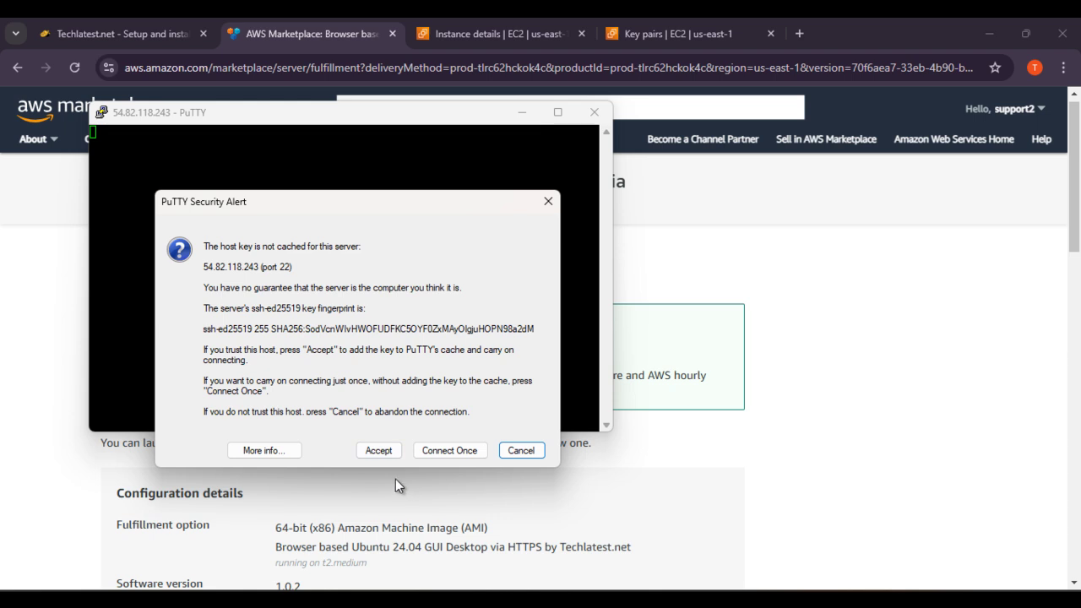
Step: Maximize PuTTY, apply an 18-point Courier New terminal font, and return to the Techlatest guide
{"action": "left_click", "coordinate": [379, 450]}
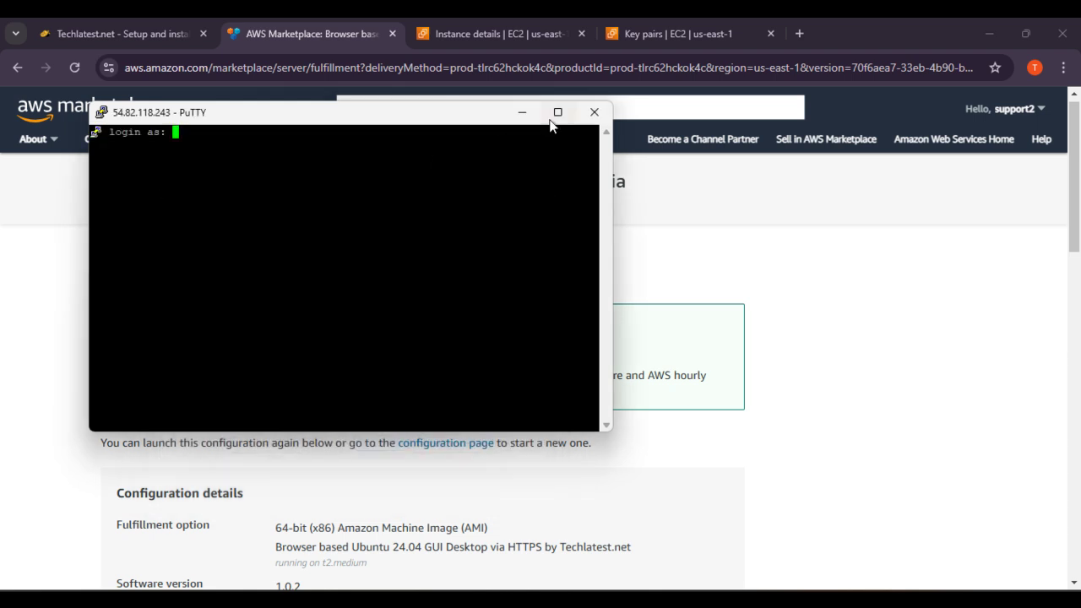
{"action": "left_click", "coordinate": [557, 112]}
{"action": "left_click", "coordinate": [7, 27]}
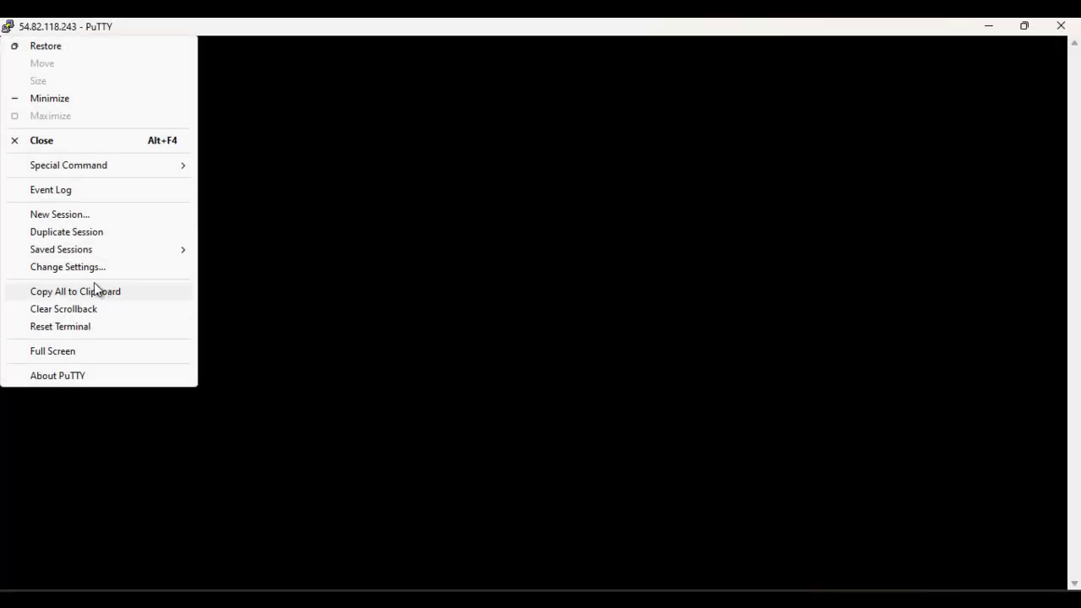
{"action": "left_click", "coordinate": [86, 270]}
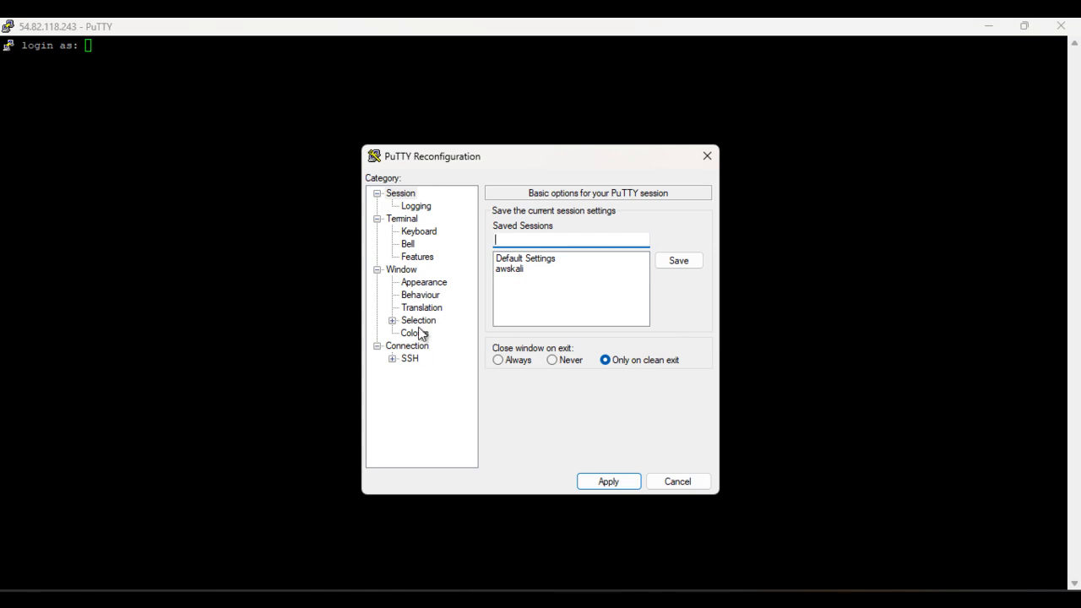
{"action": "left_click", "coordinate": [429, 289]}
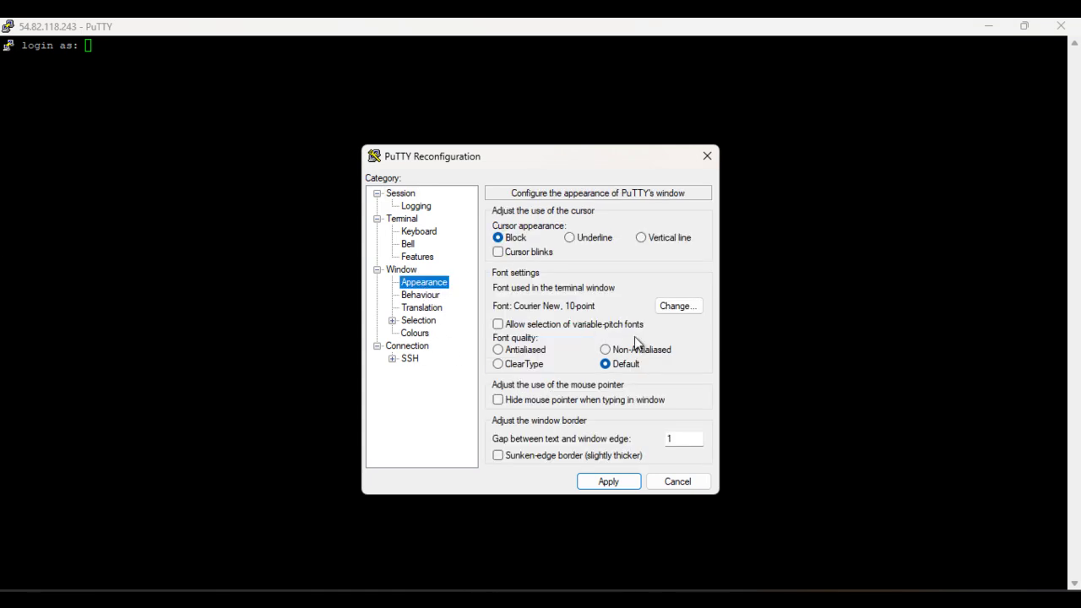
{"action": "left_click", "coordinate": [679, 306]}
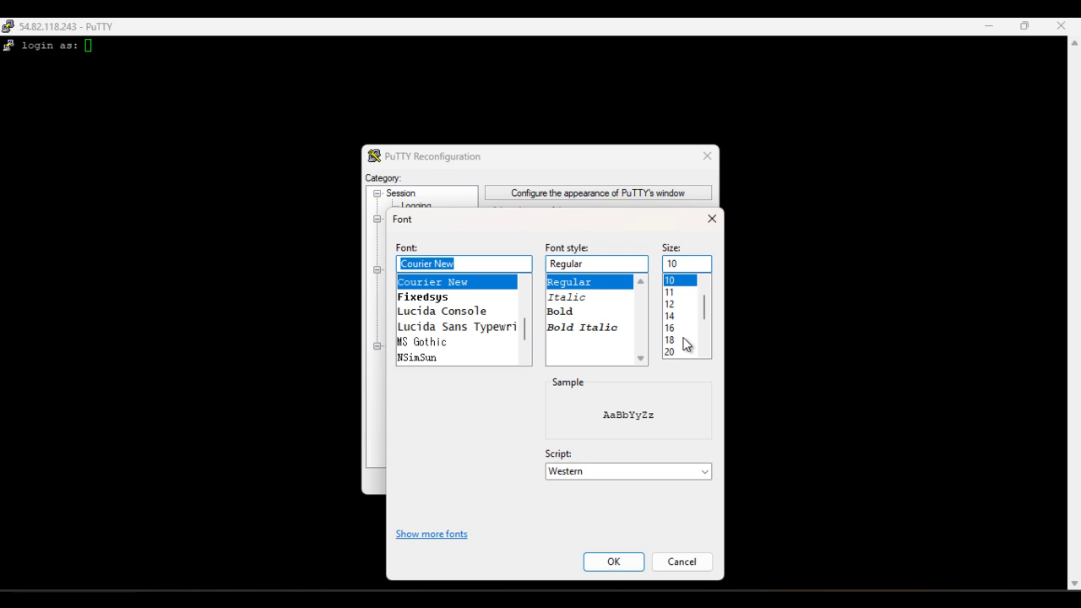
{"action": "left_click", "coordinate": [669, 339]}
{"action": "left_click", "coordinate": [627, 564]}
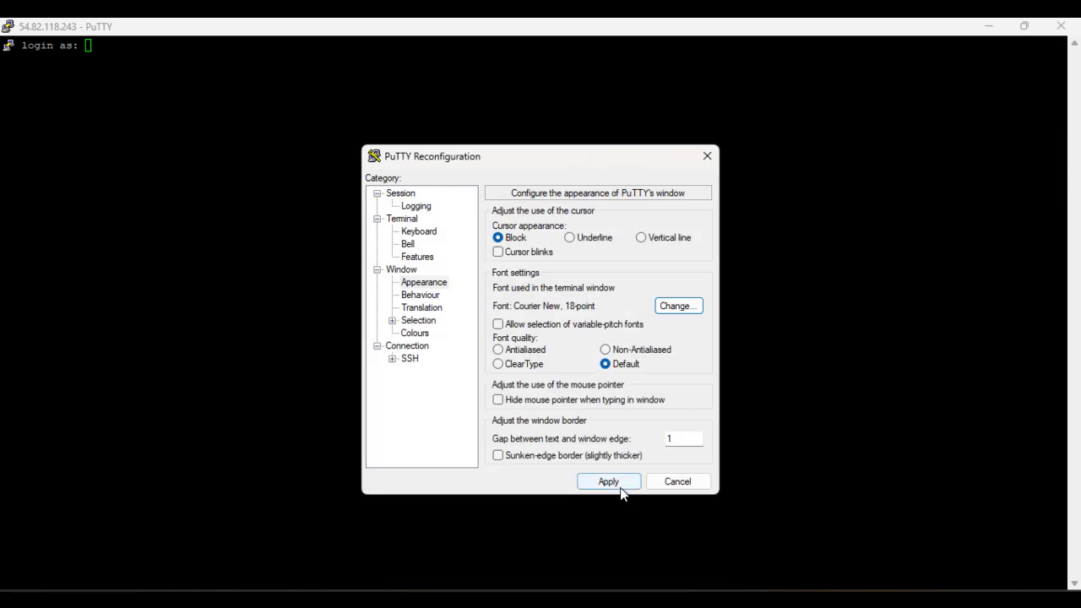
{"action": "left_click", "coordinate": [619, 487]}
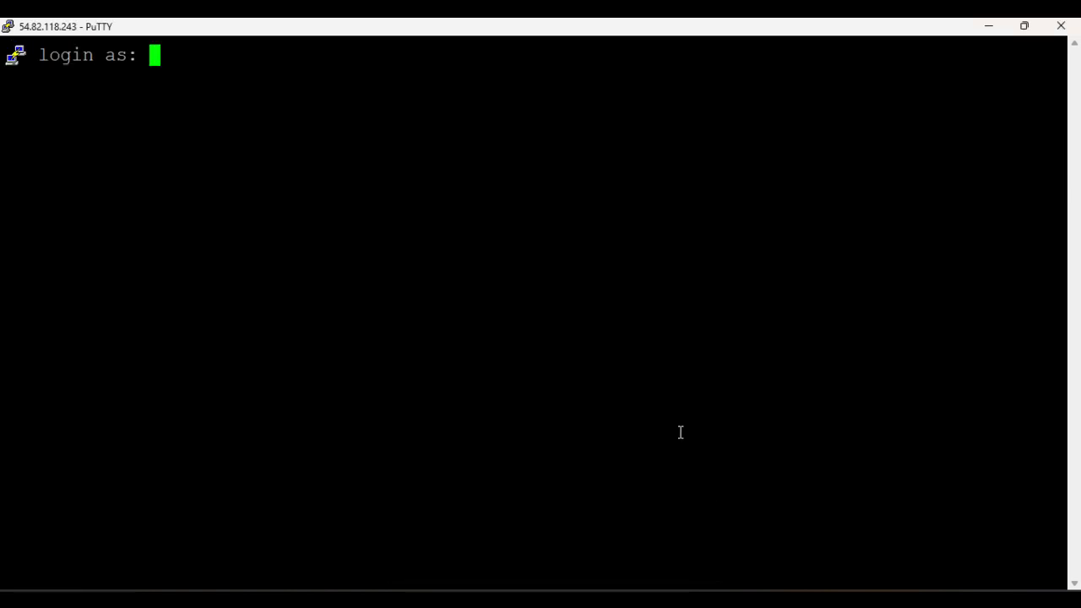
{"action": "left_click", "coordinate": [708, 600]}
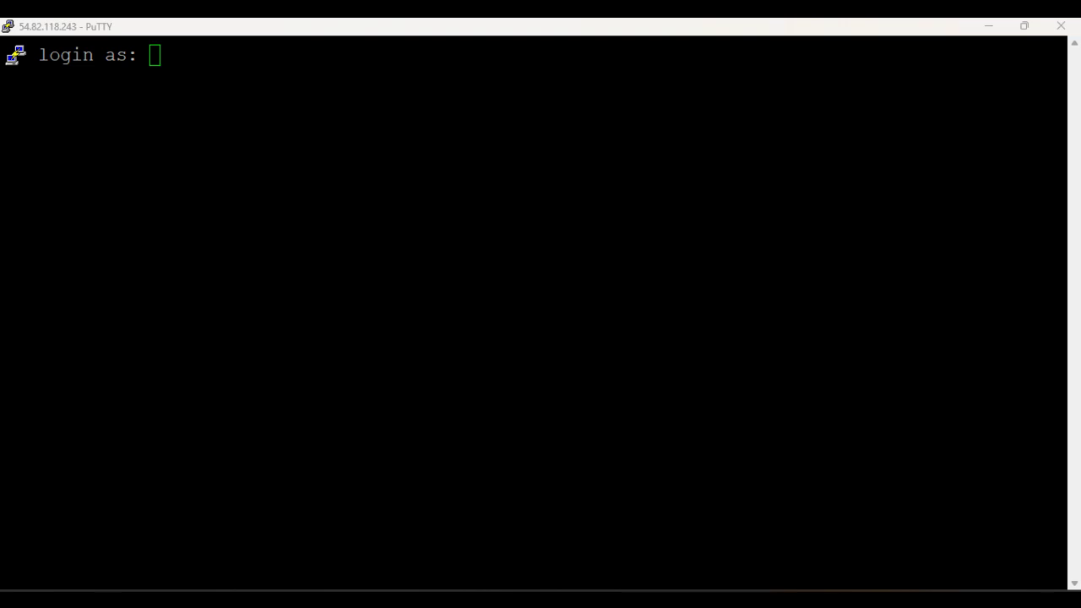
{"action": "left_click", "coordinate": [160, 34]}
Step: Log in as ubuntu at PuTTY's login prompt, then switch back to the setup guide
{"action": "scroll", "coordinate": [516, 331], "scroll_direction": "up", "scroll_amount": 2}
{"action": "scroll", "coordinate": [548, 380], "scroll_direction": "down", "scroll_amount": 9}
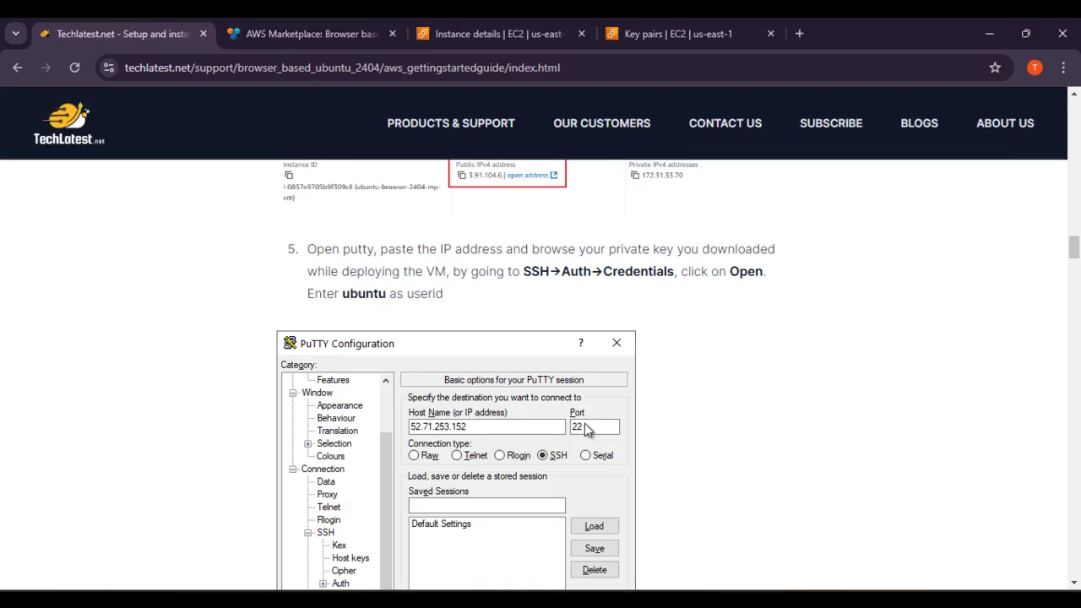
{"action": "scroll", "coordinate": [584, 426], "scroll_direction": "down", "scroll_amount": 4}
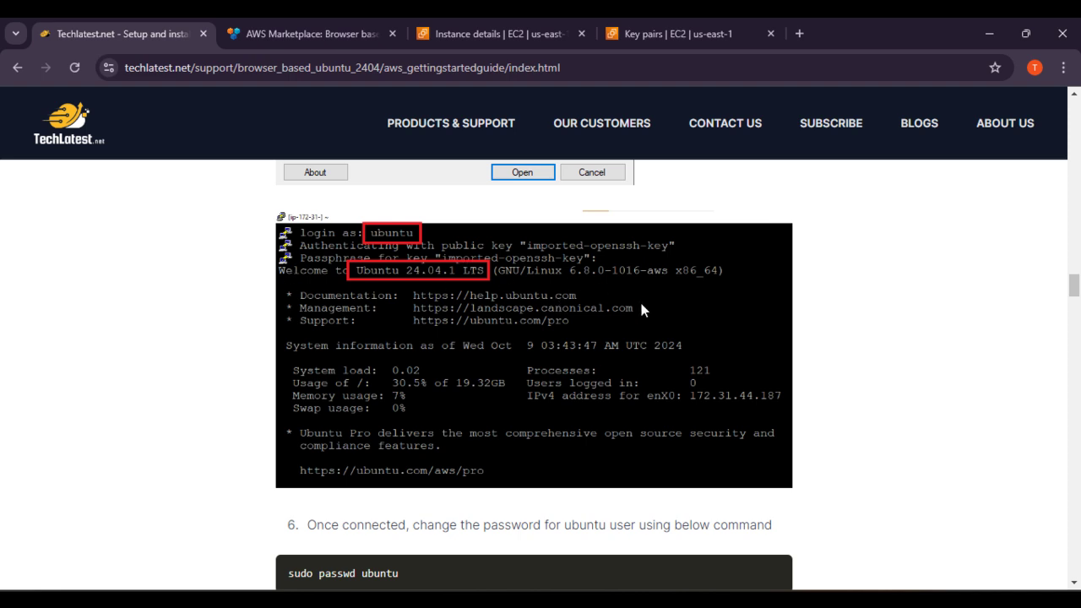
{"action": "left_click", "coordinate": [786, 600]}
{"action": "type", "text": "ubuntu"}
{"action": "key", "text": "Return"}
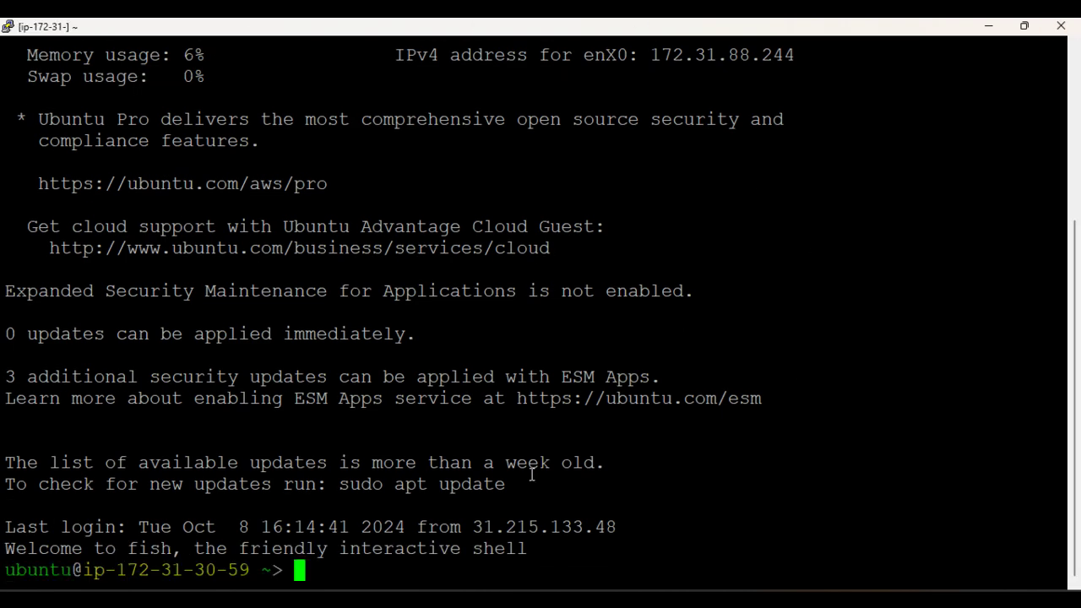
{"action": "key", "text": "alt+Tab"}
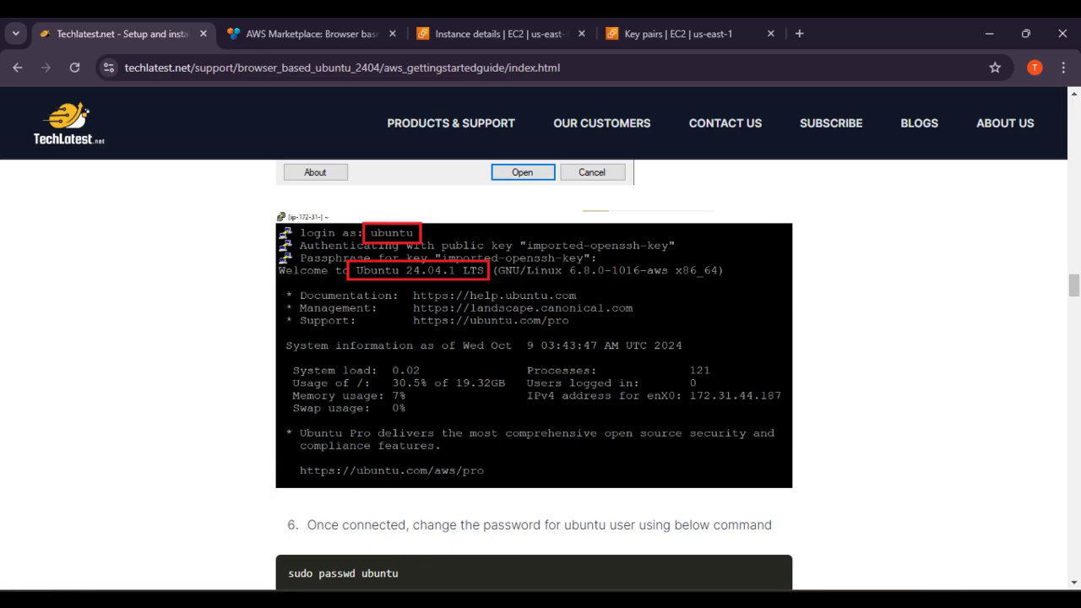
Step: Copy 'sudo passwd ubuntu' from the guide, run it in PuTTY, and enter the new password twice
{"action": "scroll", "coordinate": [686, 426], "scroll_direction": "down", "scroll_amount": 5}
{"action": "scroll", "coordinate": [293, 299], "scroll_direction": "up", "scroll_amount": 1}
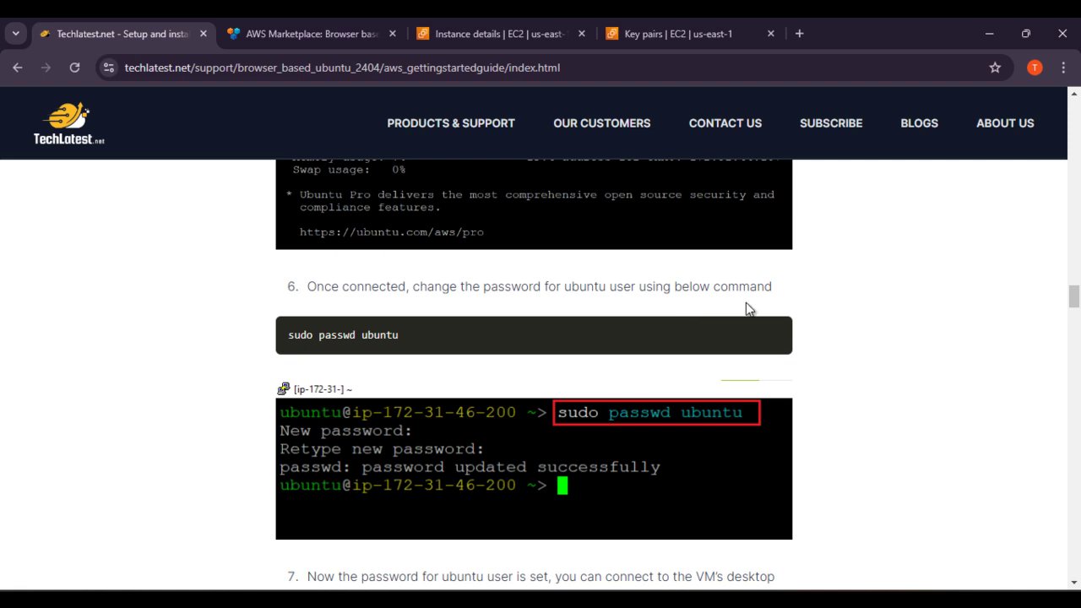
{"action": "triple_click", "coordinate": [403, 344]}
{"action": "key", "text": "ctrl+c"}
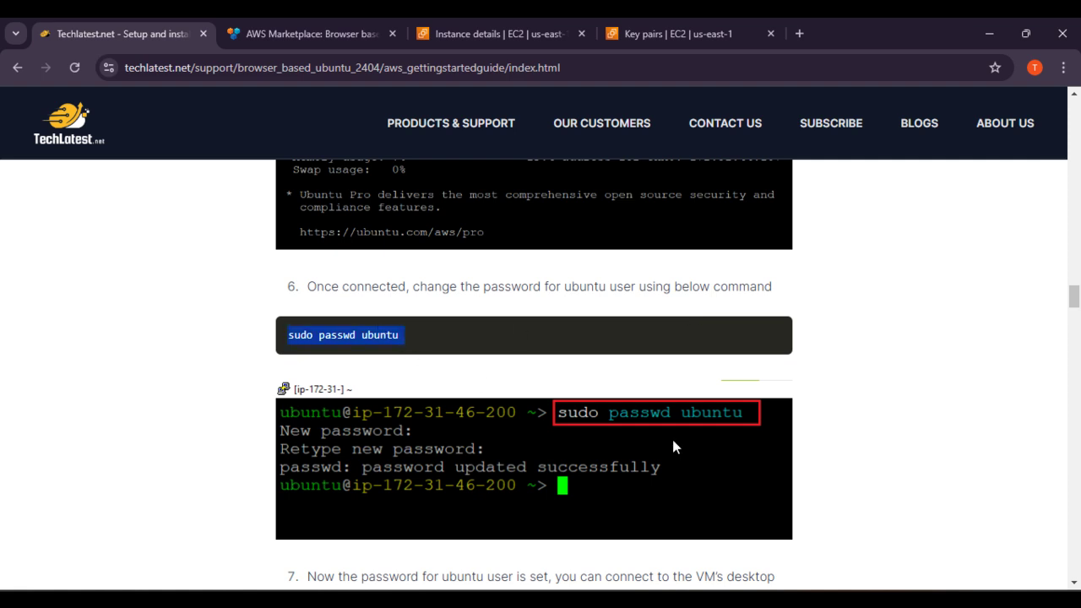
{"action": "key", "text": "alt+Tab"}
{"action": "right_click", "coordinate": [745, 473]}
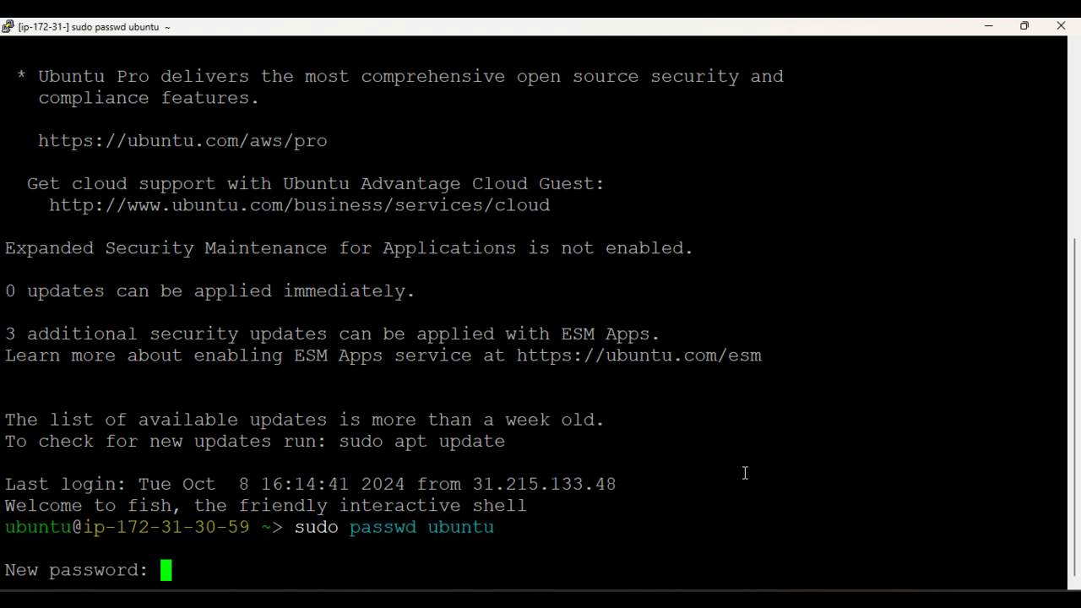
{"action": "key", "text": "Return"}
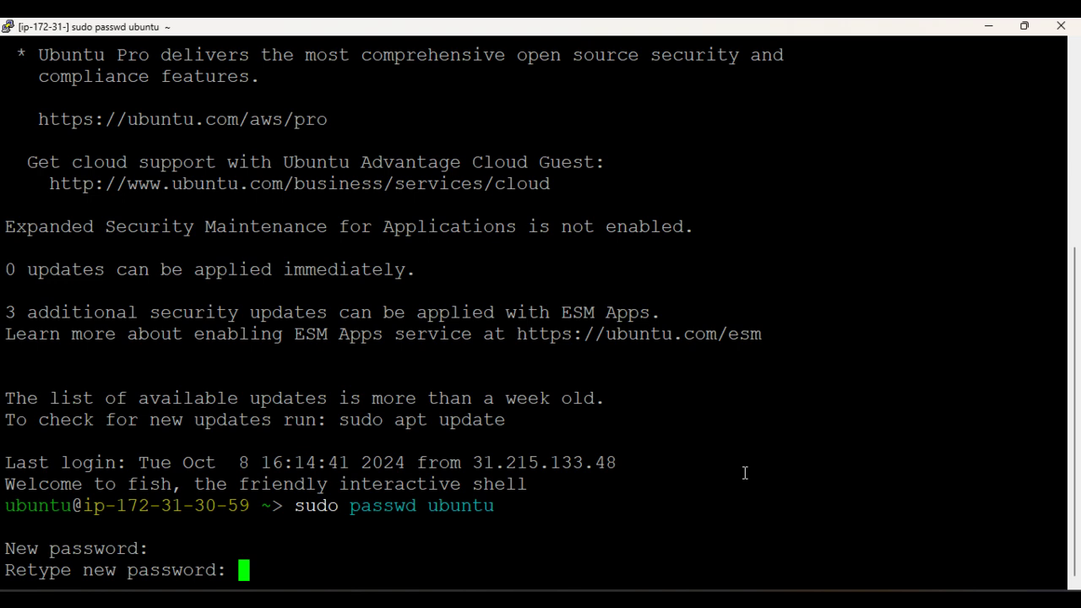
{"action": "key", "text": "Return"}
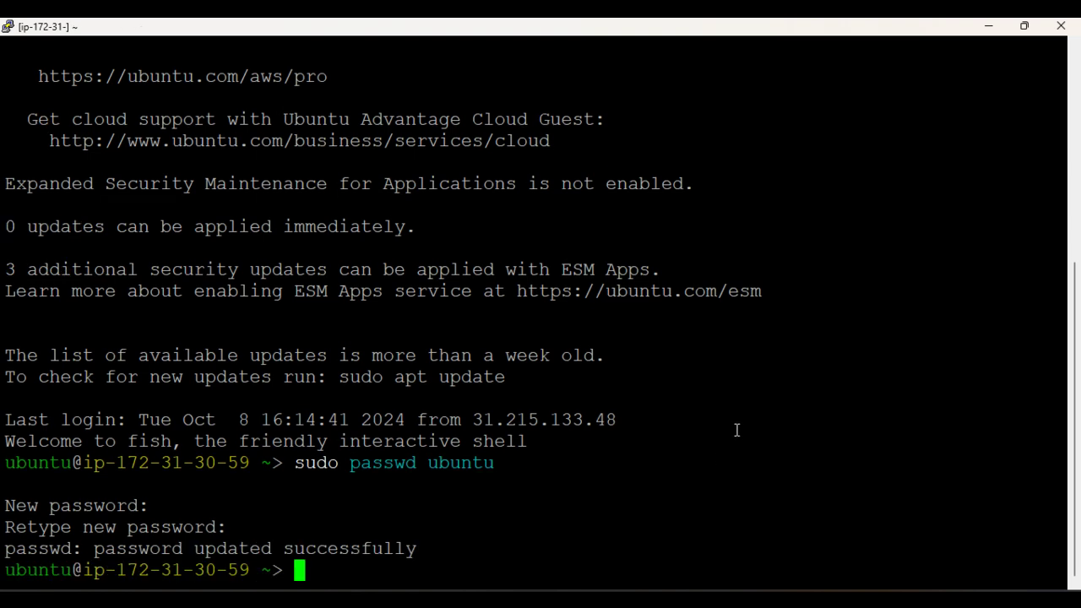
Step: Scroll the guide to step 7 and bring back the ubuntu24 instance summary with its public IPv4
{"action": "left_click", "coordinate": [740, 601]}
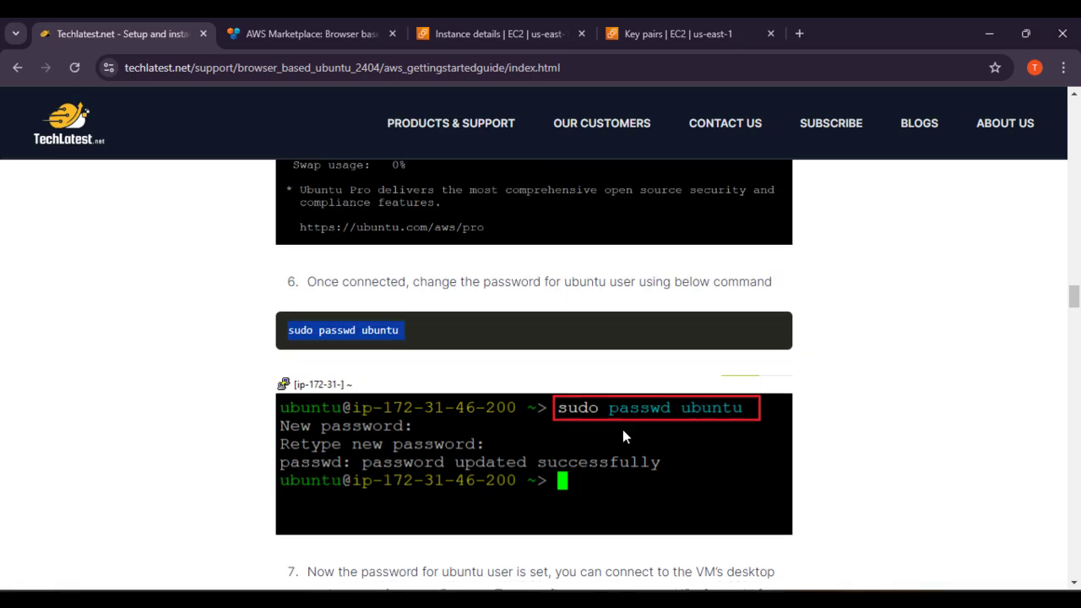
{"action": "scroll", "coordinate": [622, 432], "scroll_direction": "down", "scroll_amount": 3}
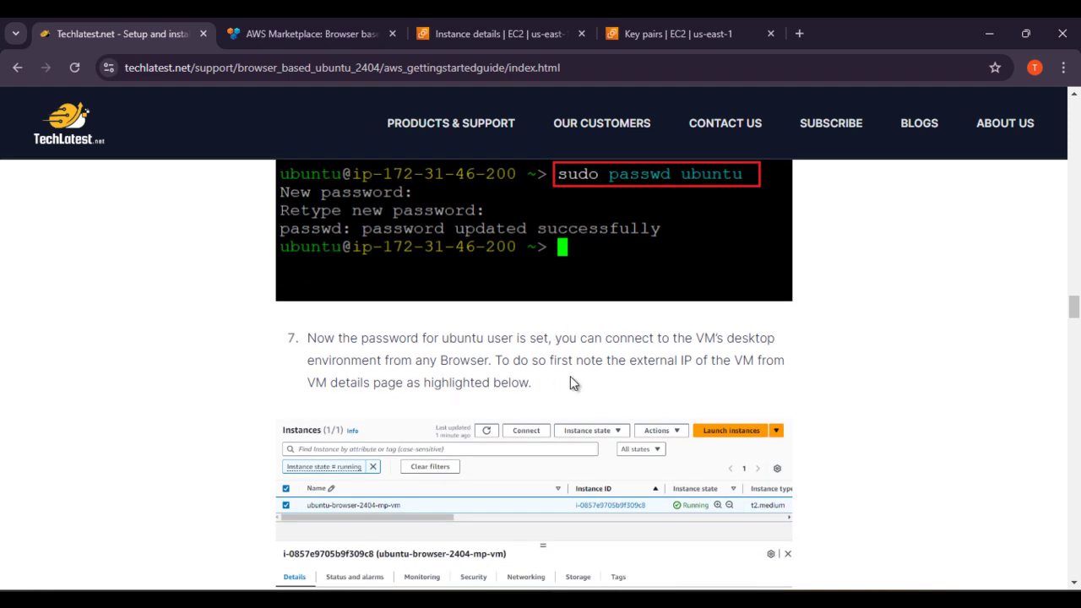
{"action": "scroll", "coordinate": [583, 376], "scroll_direction": "down", "scroll_amount": 1}
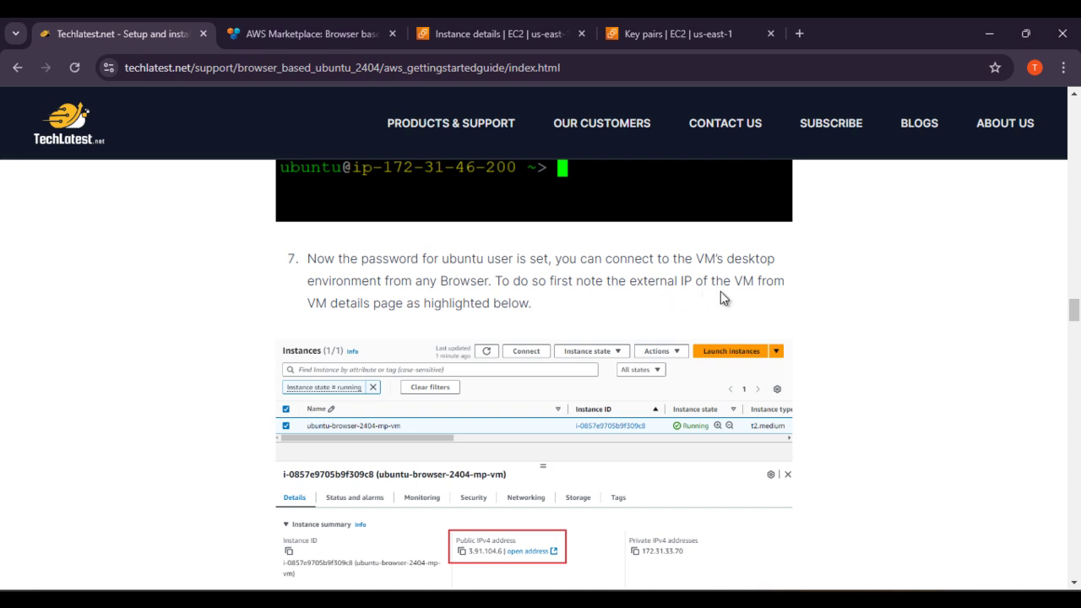
{"action": "left_click", "coordinate": [432, 20]}
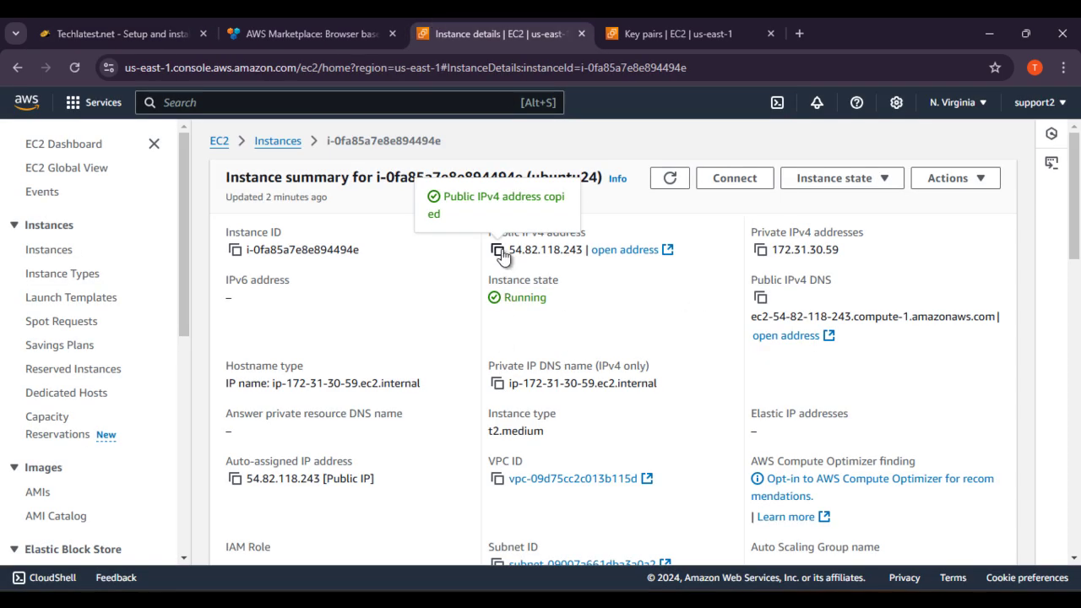
{"action": "left_click", "coordinate": [798, 32]}
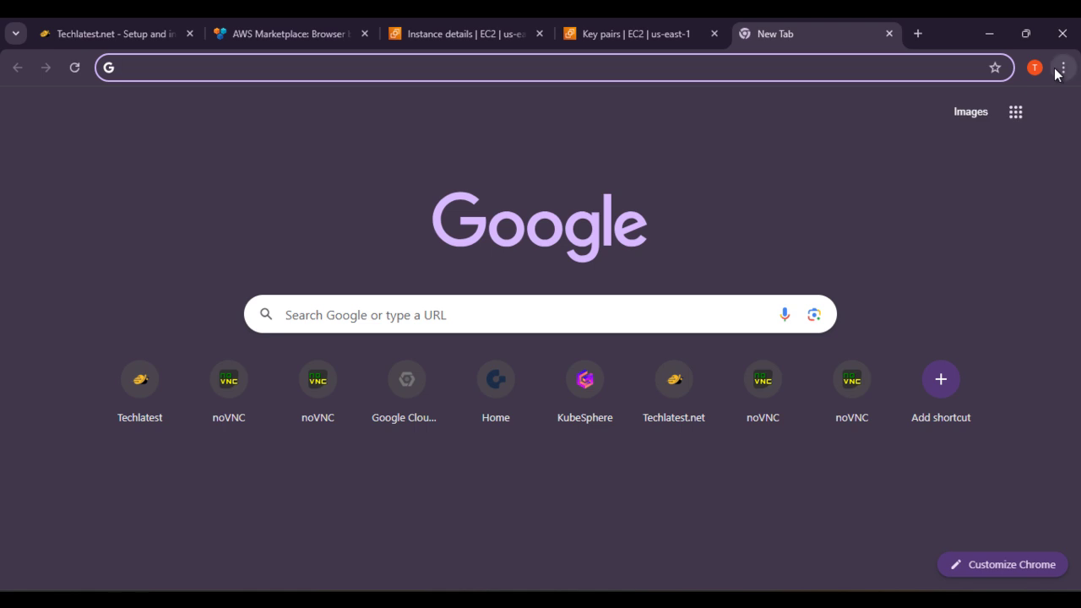
{"action": "left_click", "coordinate": [687, 76]}
{"action": "type", "text": "ht"}
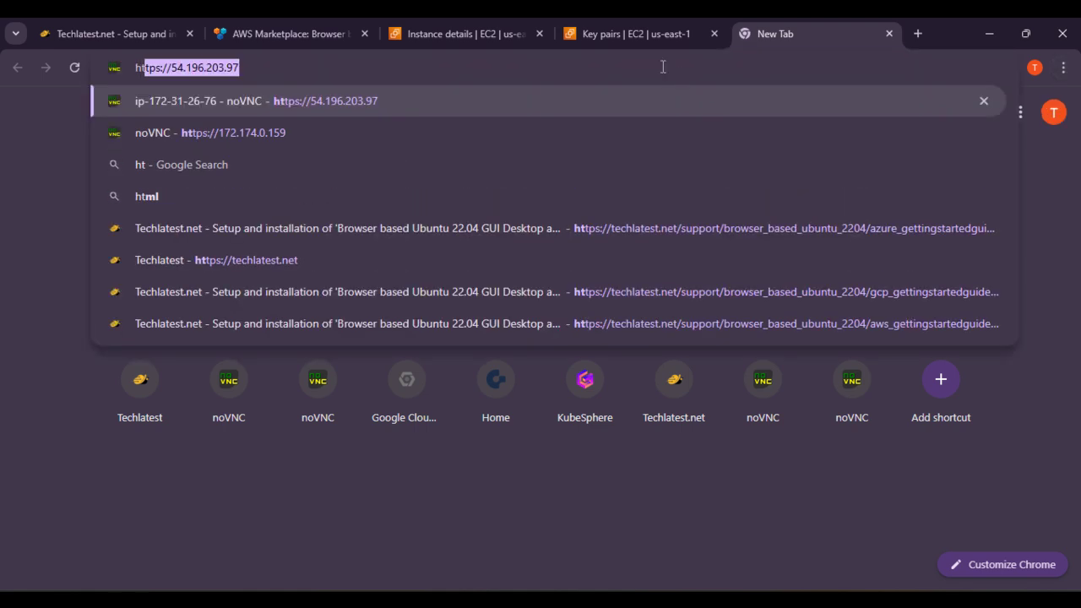
{"action": "type", "text": "tps://"}
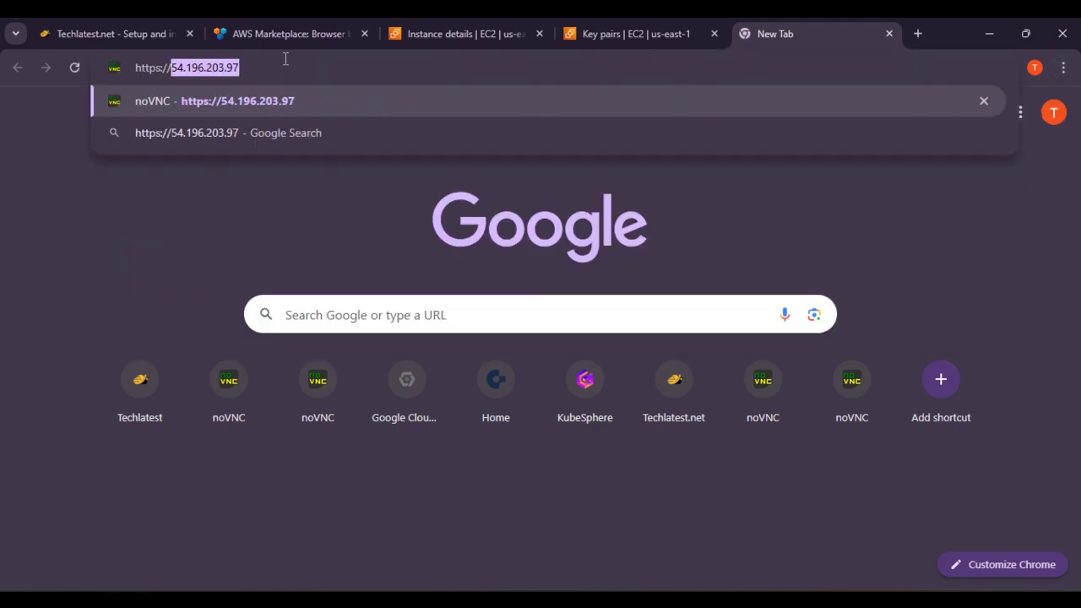
{"action": "type", "text": "54.82.118.243"}
{"action": "key", "text": "Return"}
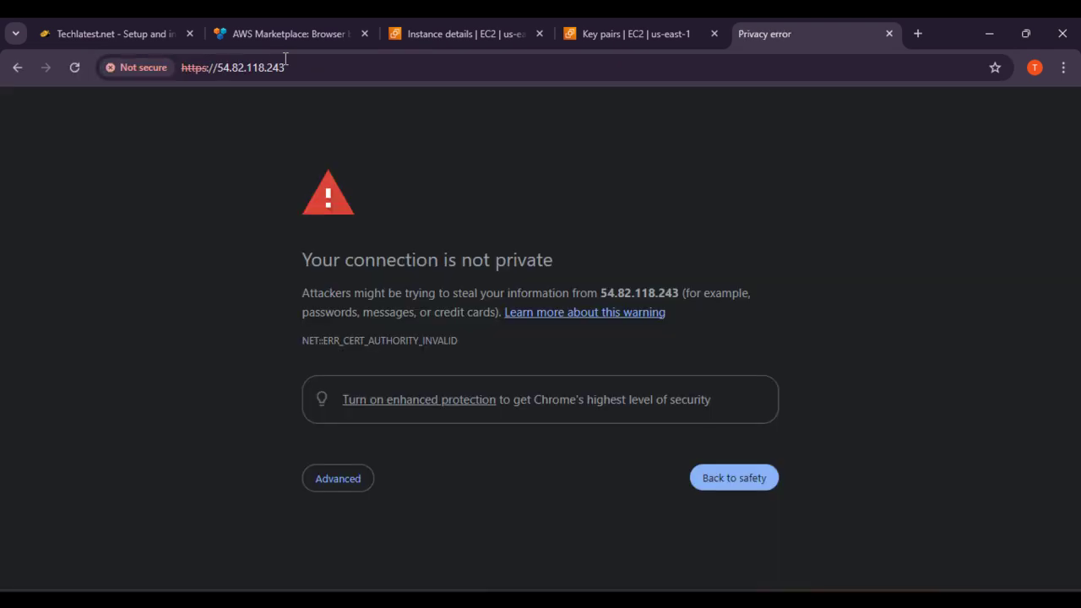
{"action": "left_click", "coordinate": [355, 485]}
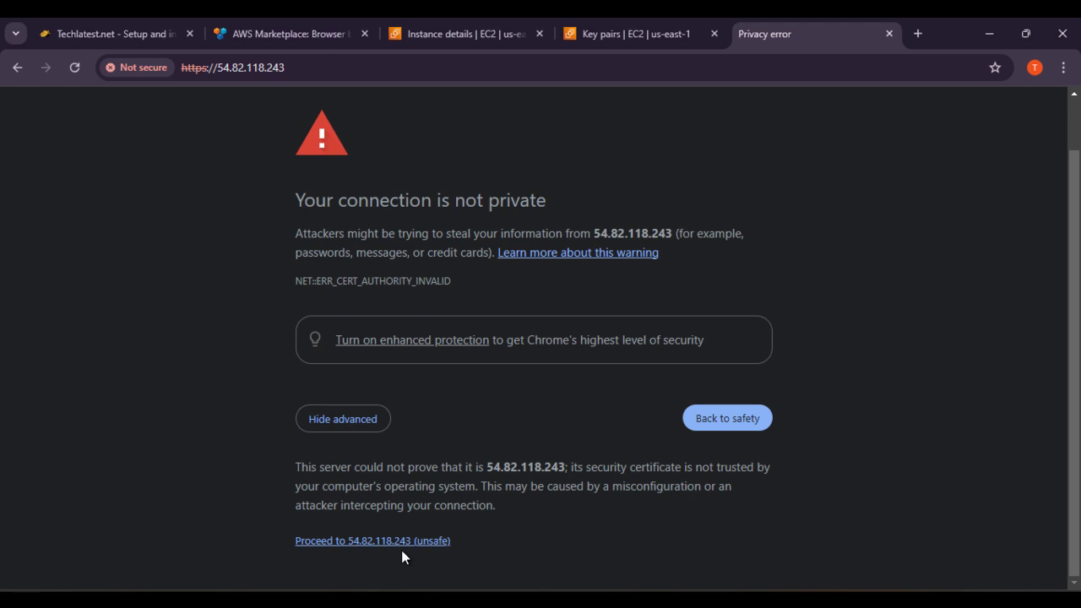
{"action": "left_click", "coordinate": [402, 542]}
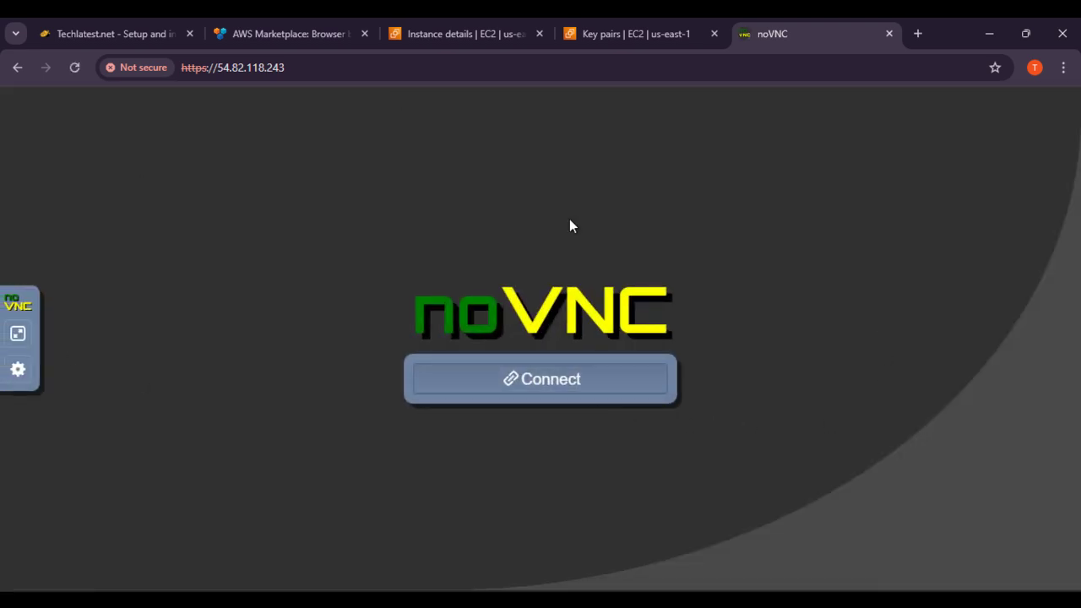
{"action": "left_click", "coordinate": [114, 34]}
{"action": "scroll", "coordinate": [799, 369], "scroll_direction": "down", "scroll_amount": 8}
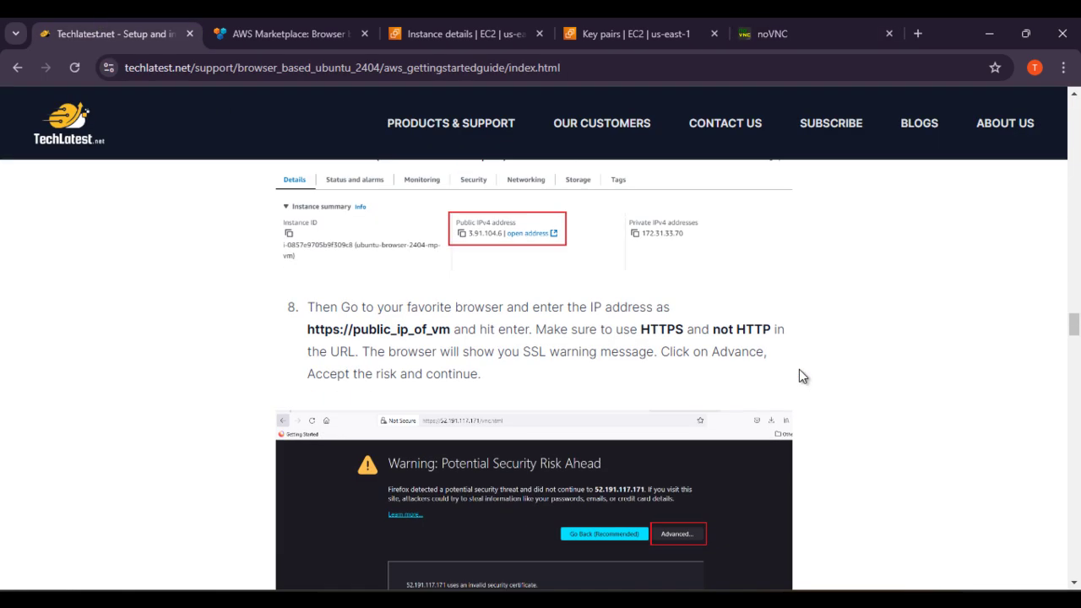
{"action": "scroll", "coordinate": [799, 393], "scroll_direction": "up", "scroll_amount": 3}
{"action": "scroll", "coordinate": [604, 426], "scroll_direction": "down", "scroll_amount": 6}
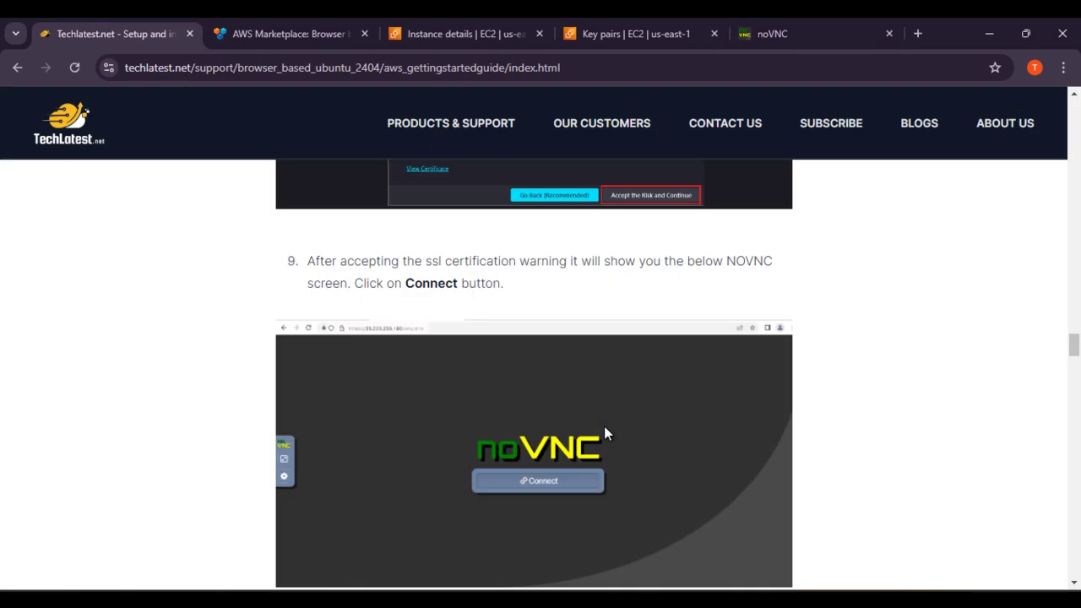
{"action": "scroll", "coordinate": [555, 362], "scroll_direction": "down", "scroll_amount": 4}
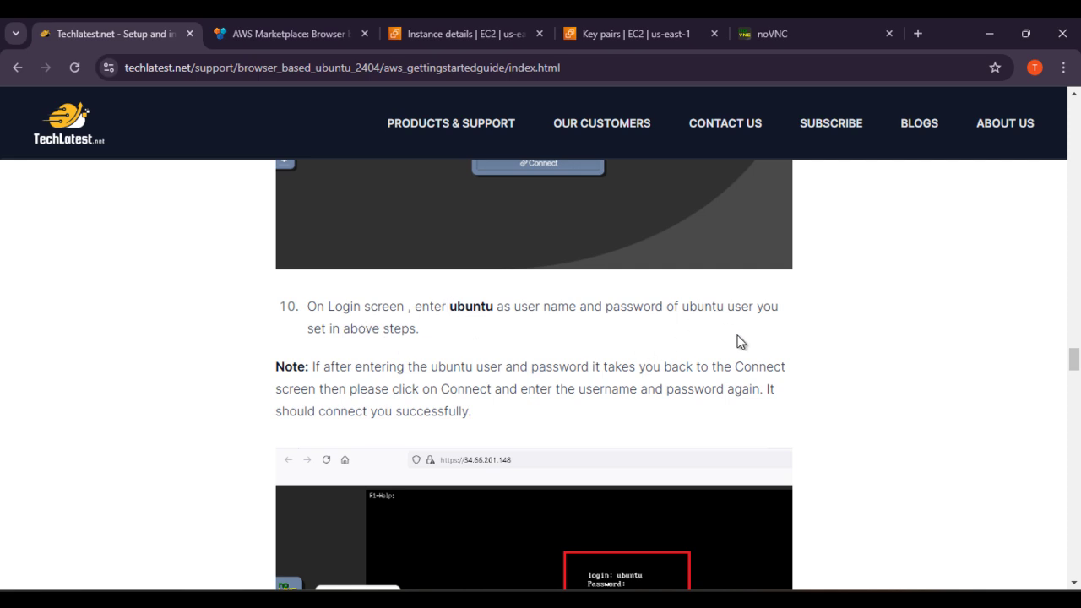
{"action": "scroll", "coordinate": [423, 351], "scroll_direction": "down", "scroll_amount": 2}
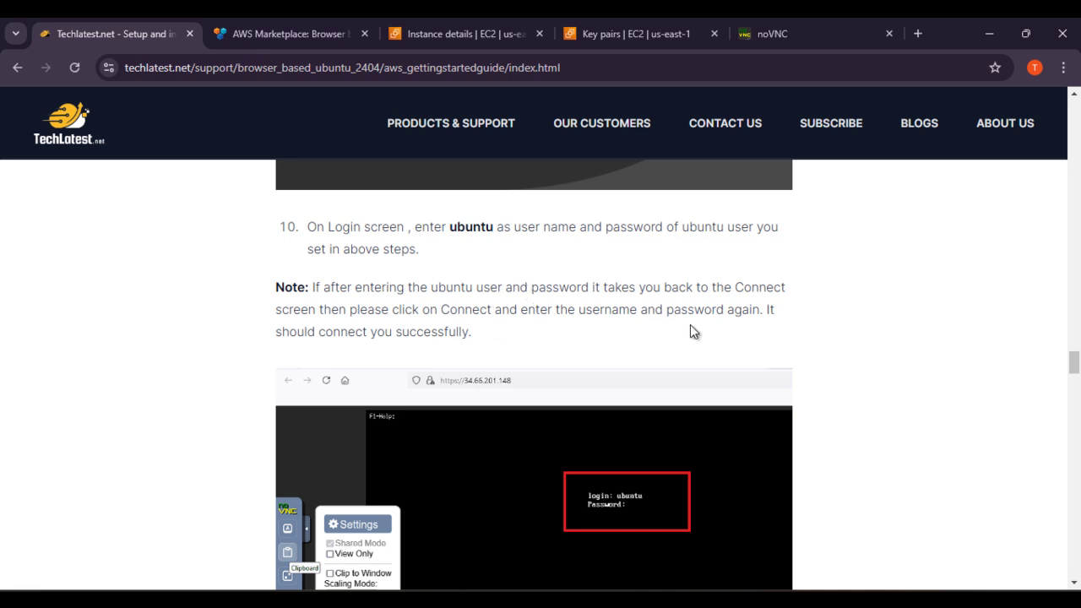
Step: Connect in the noVNC tab and log in with username ubuntu and the account password
{"action": "left_click", "coordinate": [756, 30]}
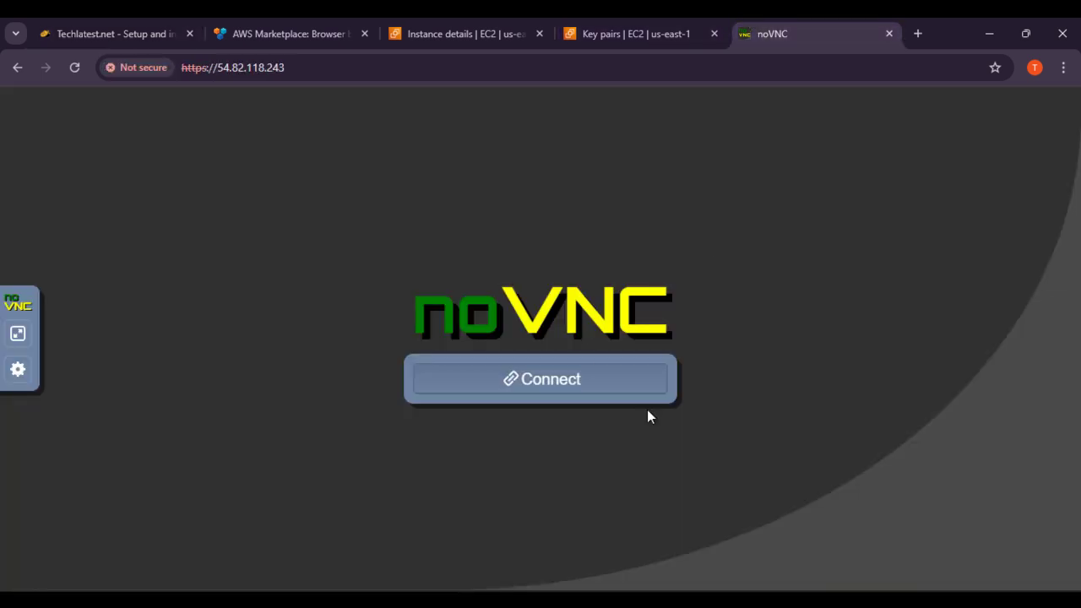
{"action": "left_click", "coordinate": [579, 372]}
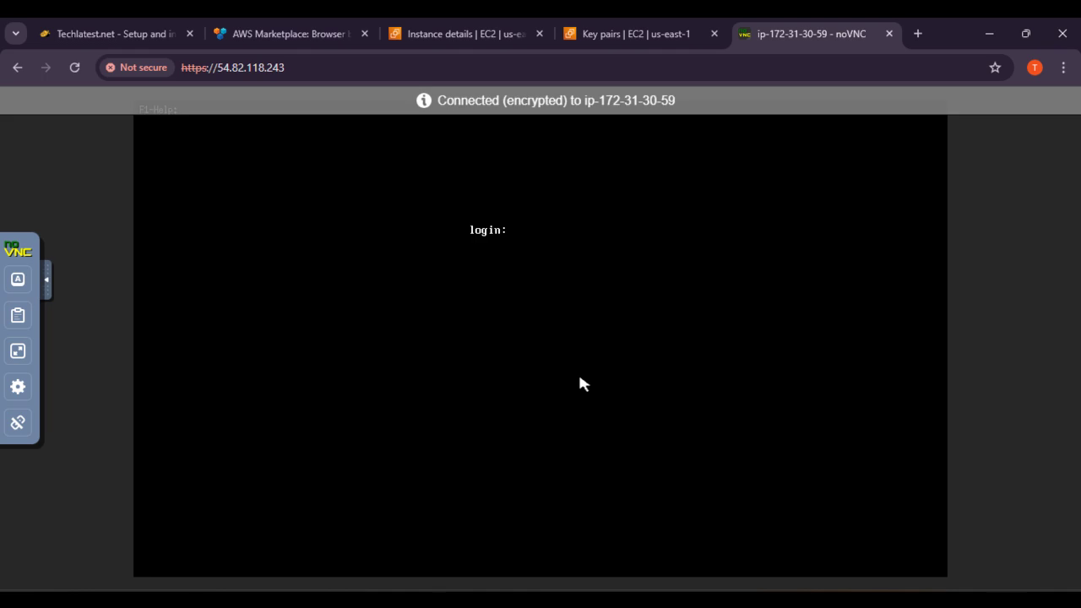
{"action": "type", "text": "ubuntu"}
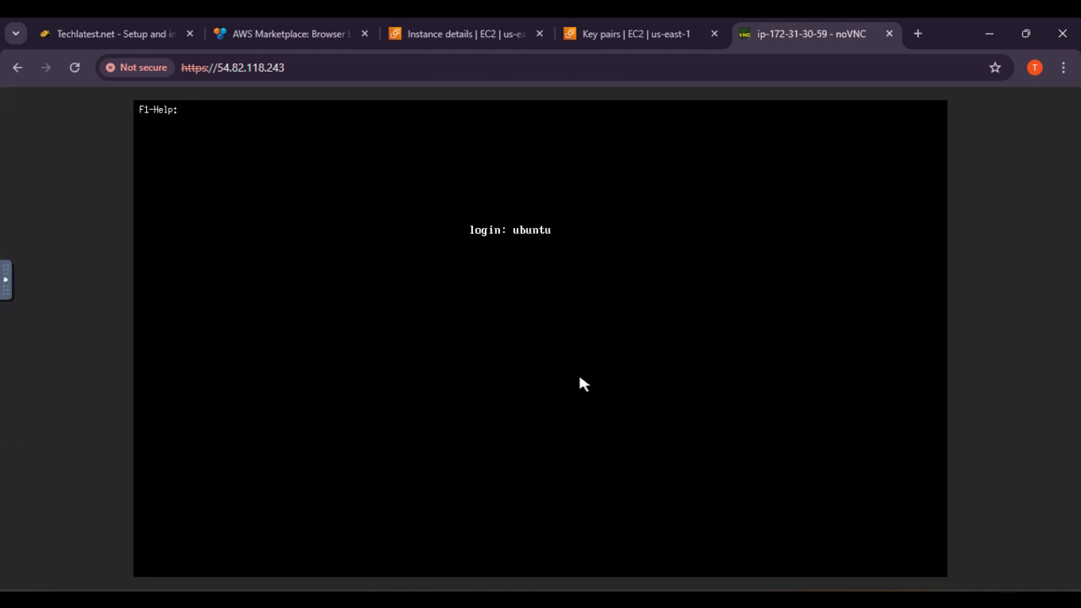
{"action": "key", "text": "Return"}
{"action": "key", "text": "Return"}
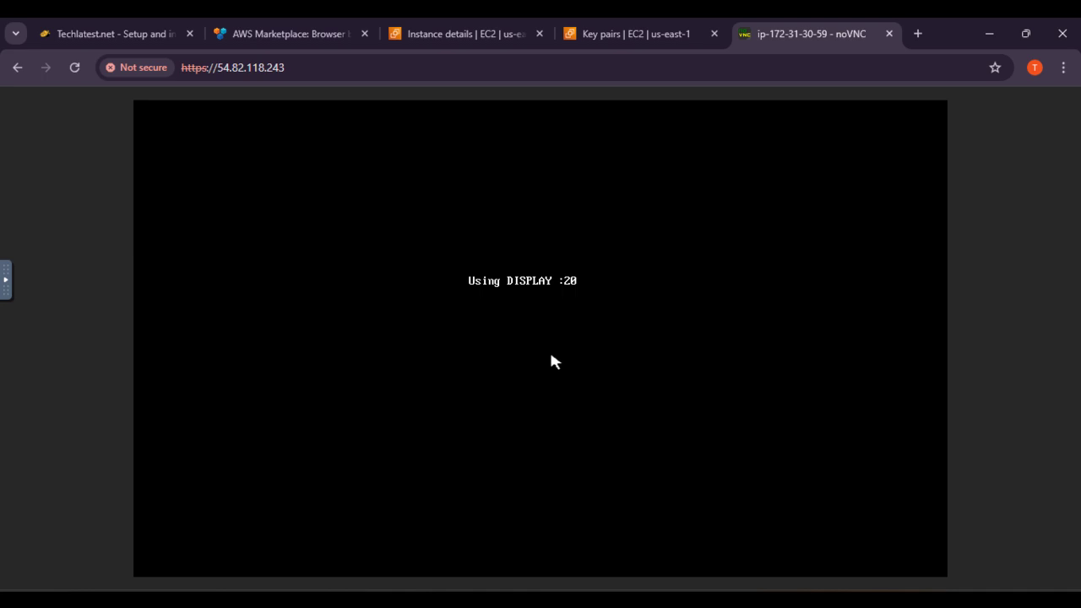
{"action": "type", "text": "ubuntu"}
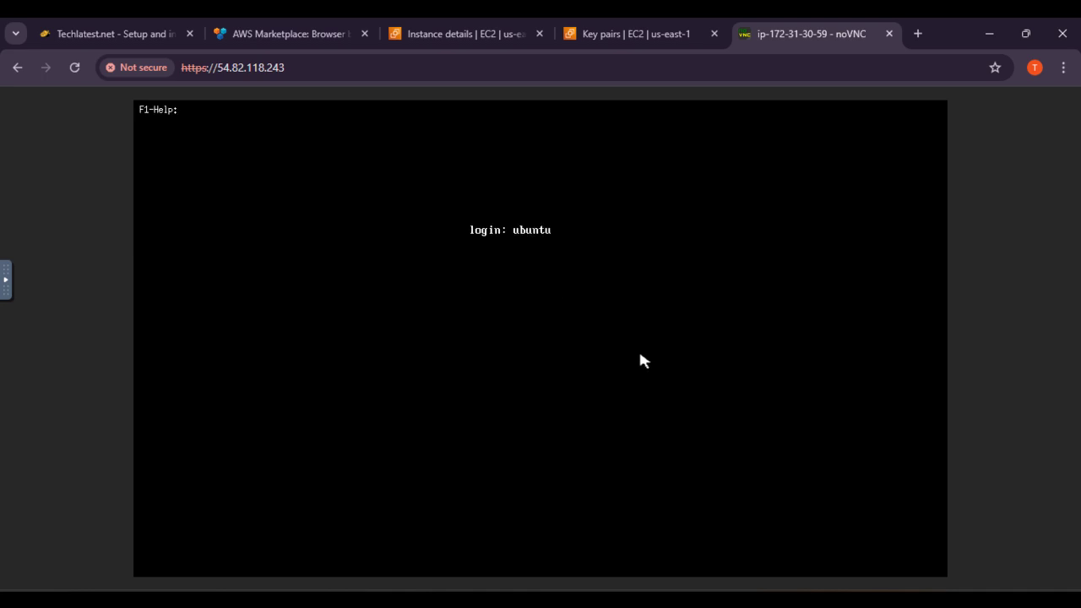
{"action": "key", "text": "Return"}
{"action": "key", "text": "Return"}
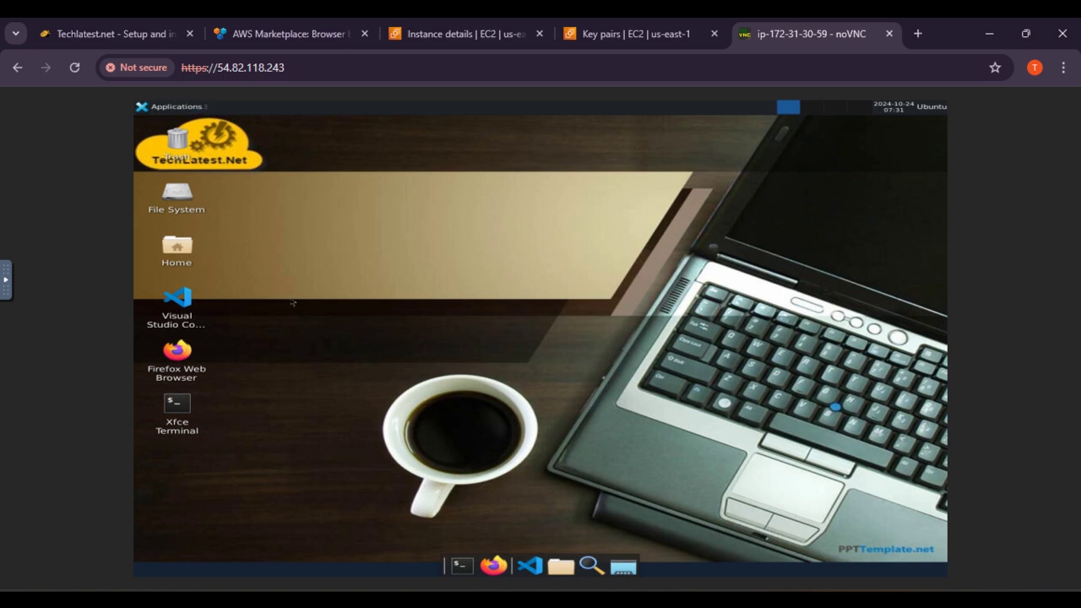
Step: Copy the 'cd /var/lib/cloud/scripts/per-boot/' line from step 12 of the Techlatest guide
{"action": "left_click", "coordinate": [46, 38]}
{"action": "scroll", "coordinate": [555, 189], "scroll_direction": "down", "scroll_amount": 8}
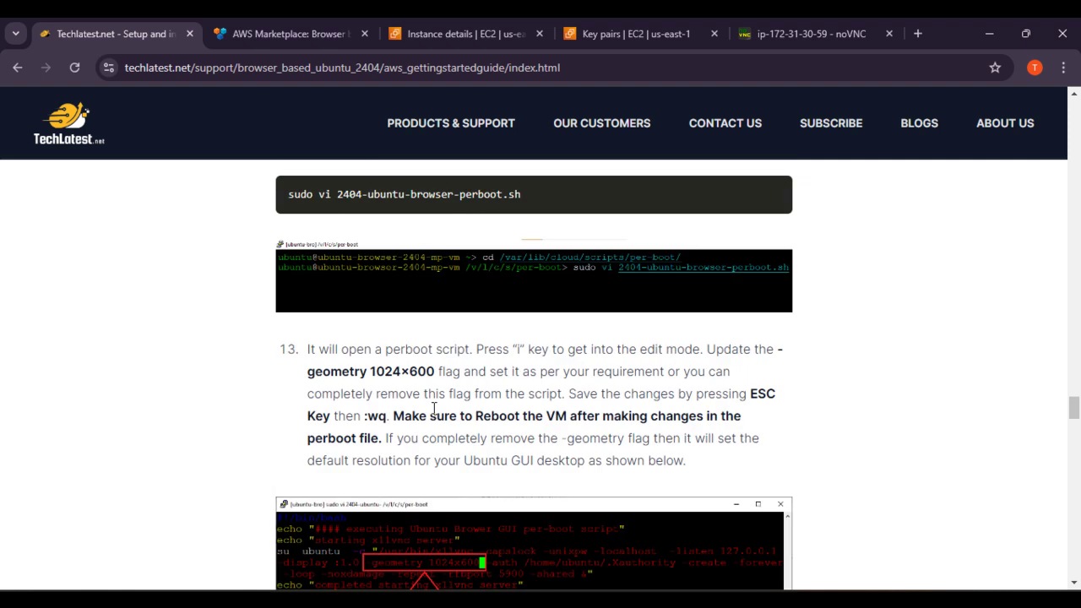
{"action": "scroll", "coordinate": [449, 407], "scroll_direction": "up", "scroll_amount": 3}
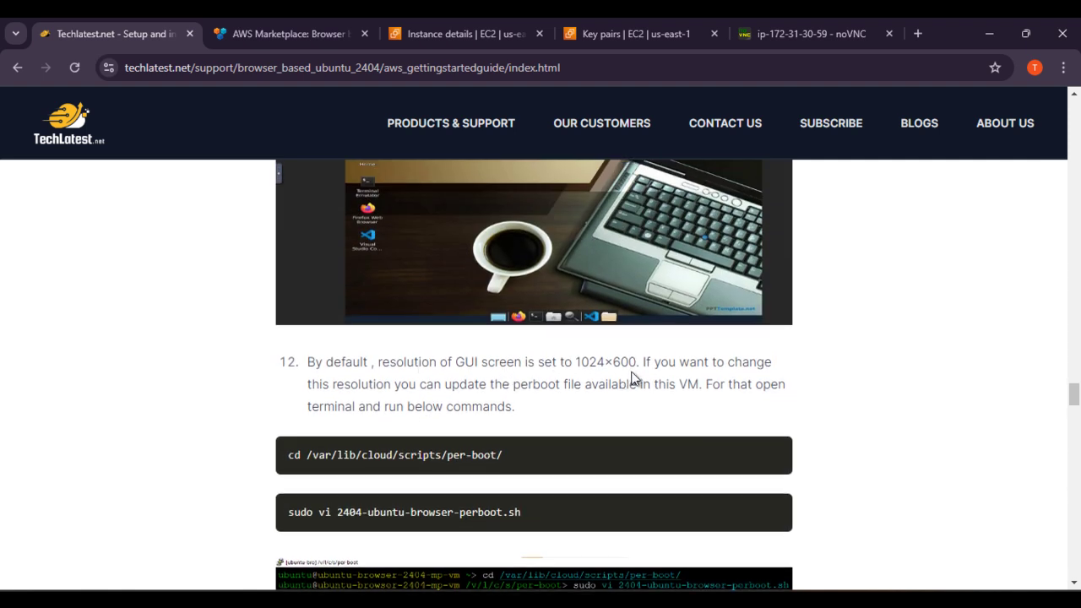
{"action": "scroll", "coordinate": [662, 372], "scroll_direction": "down", "scroll_amount": 3}
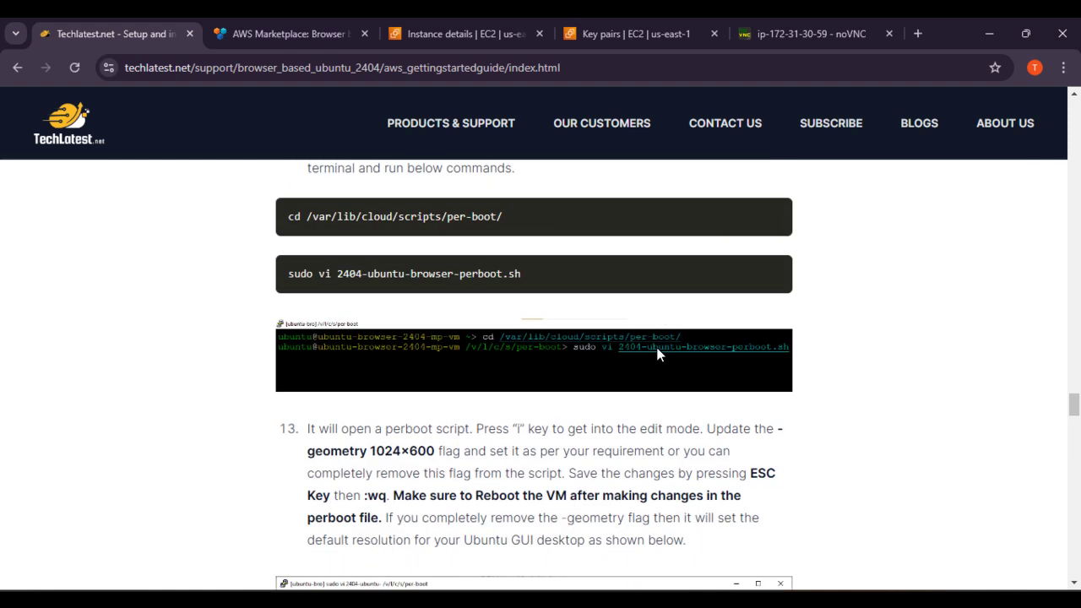
{"action": "scroll", "coordinate": [659, 355], "scroll_direction": "down", "scroll_amount": 1}
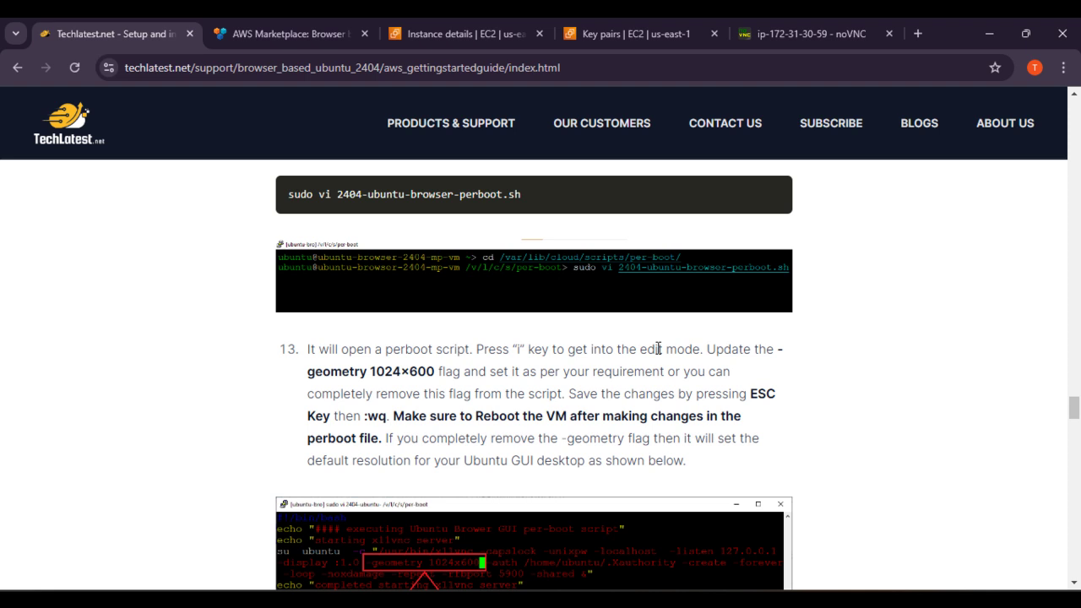
{"action": "scroll", "coordinate": [658, 348], "scroll_direction": "up", "scroll_amount": 2}
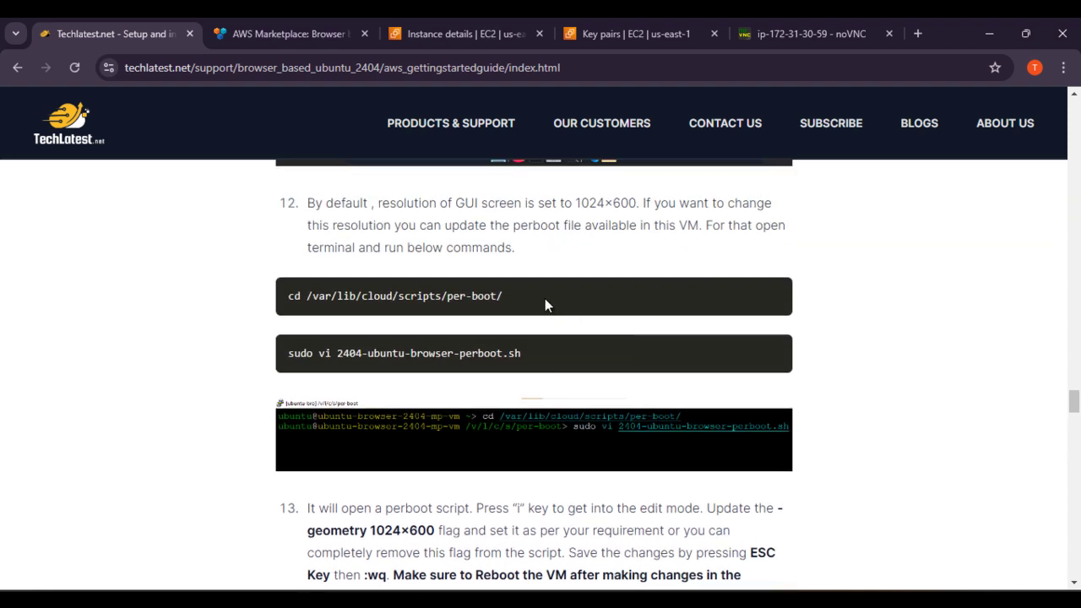
{"action": "triple_click", "coordinate": [545, 298]}
{"action": "key", "text": "alt+Tab"}
Step: Change into the per-boot folder, set the script's geometry 1024x600 to 2000x1000, and save with :wq!
{"action": "right_click", "coordinate": [764, 528]}
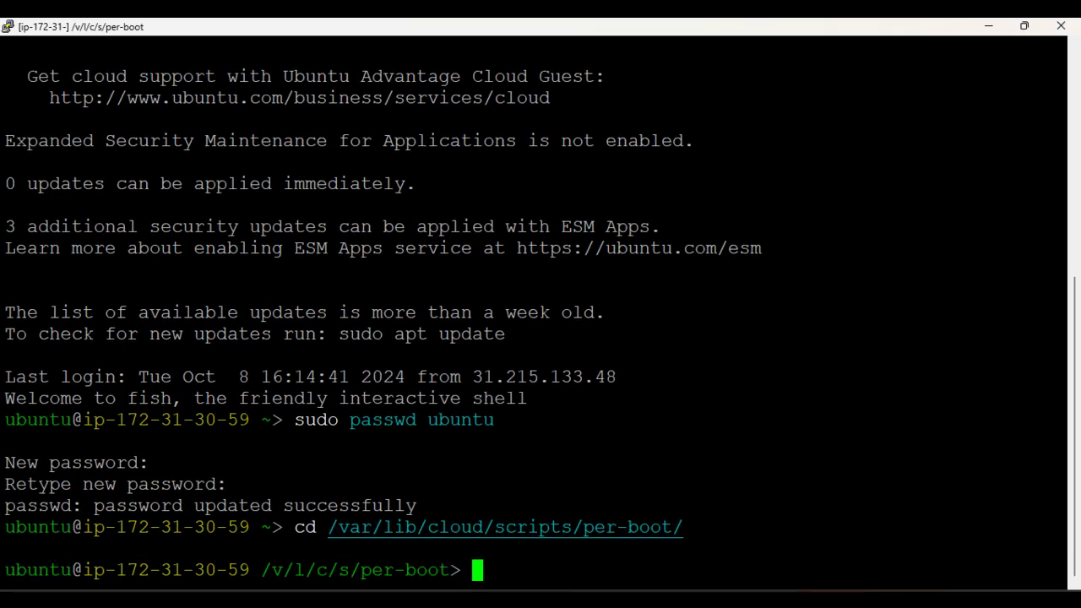
{"action": "key", "text": "alt+Tab"}
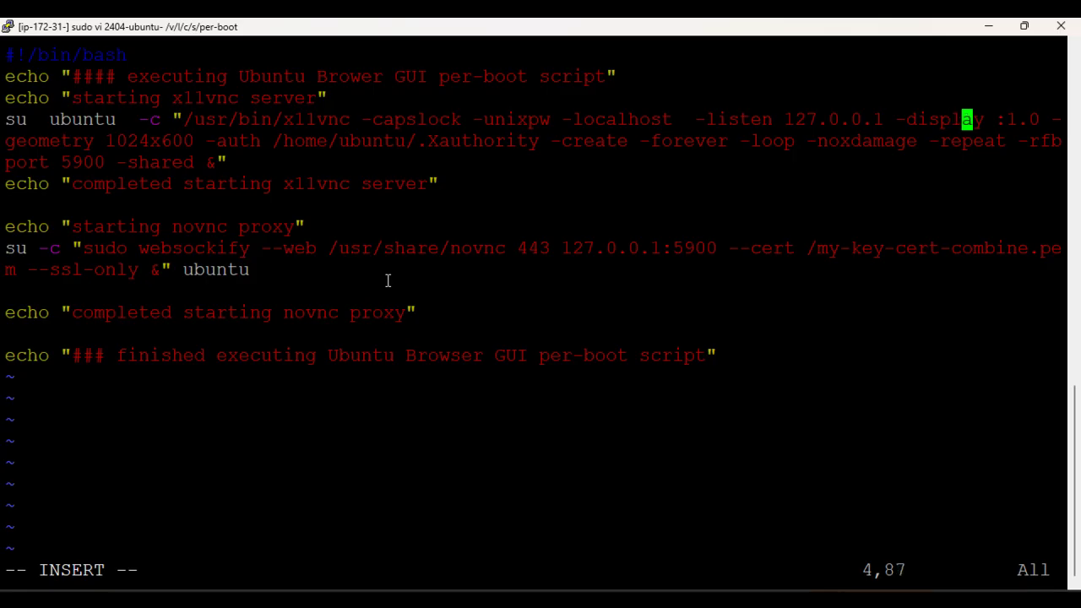
{"action": "key", "text": "Right"}
{"action": "key", "text": "Right"}
{"action": "key", "text": "Right"}
{"action": "key", "text": "Right"}
{"action": "key", "text": "Right"}
{"action": "key", "text": "Right"}
{"action": "key", "text": "Right"}
{"action": "key", "text": "Right"}
{"action": "key", "text": "Right"}
{"action": "key", "text": "Right"}
{"action": "key", "text": "Right"}
{"action": "key", "text": "Right"}
{"action": "key", "text": "Right"}
{"action": "key", "text": "Right"}
{"action": "key", "text": "Right"}
{"action": "key", "text": "Right"}
{"action": "key", "text": "Right"}
{"action": "key", "text": "Right"}
{"action": "key", "text": "Delete"}
{"action": "key", "text": "Delete"}
{"action": "key", "text": "Delete"}
{"action": "key", "text": "Delete"}
{"action": "key", "text": "Delete"}
{"action": "key", "text": "Delete"}
{"action": "key", "text": "Delete"}
{"action": "key", "text": "Delete"}
{"action": "type", "text": "2000"}
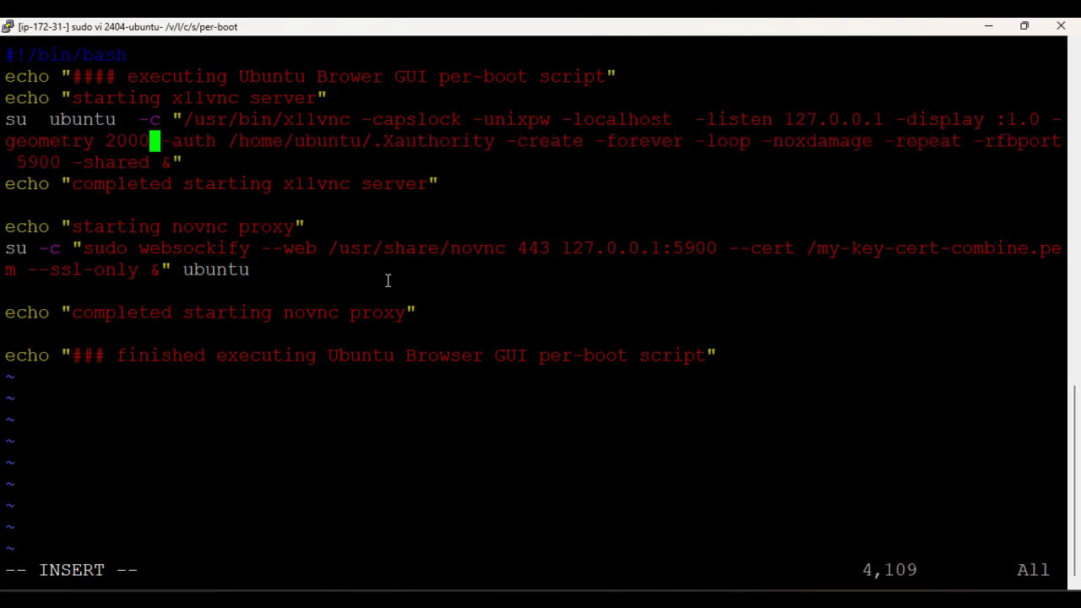
{"action": "type", "text": "x1000"}
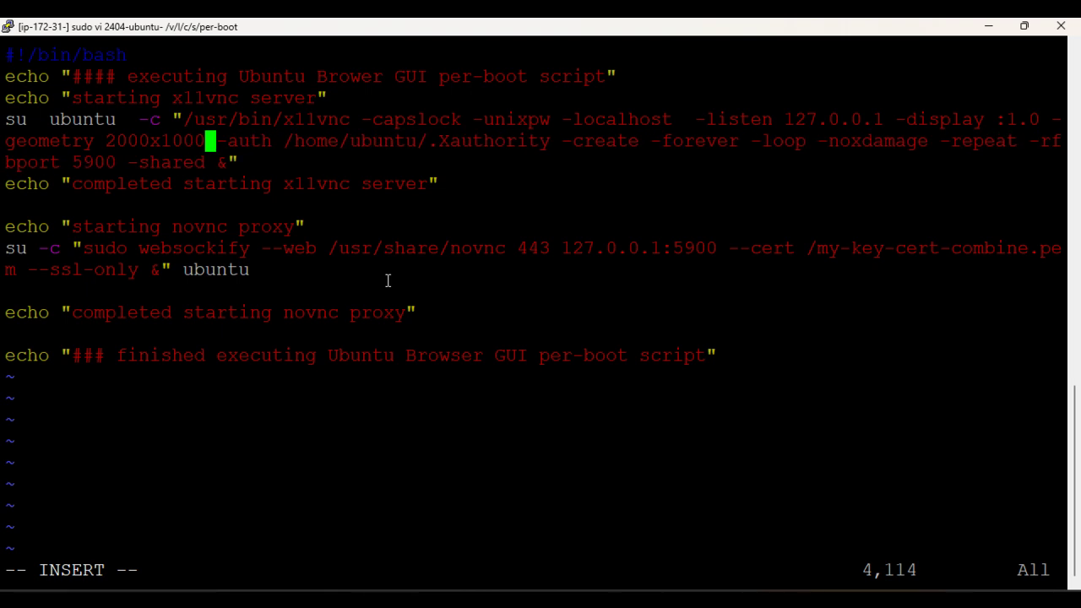
{"action": "key", "text": "Escape"}
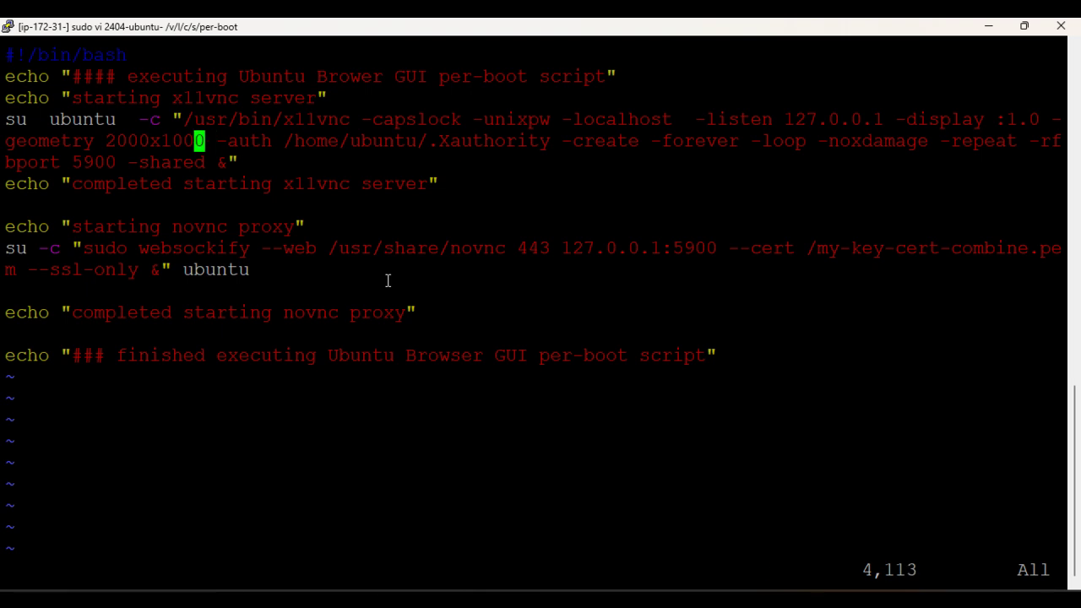
{"action": "type", "text": ":wq!"}
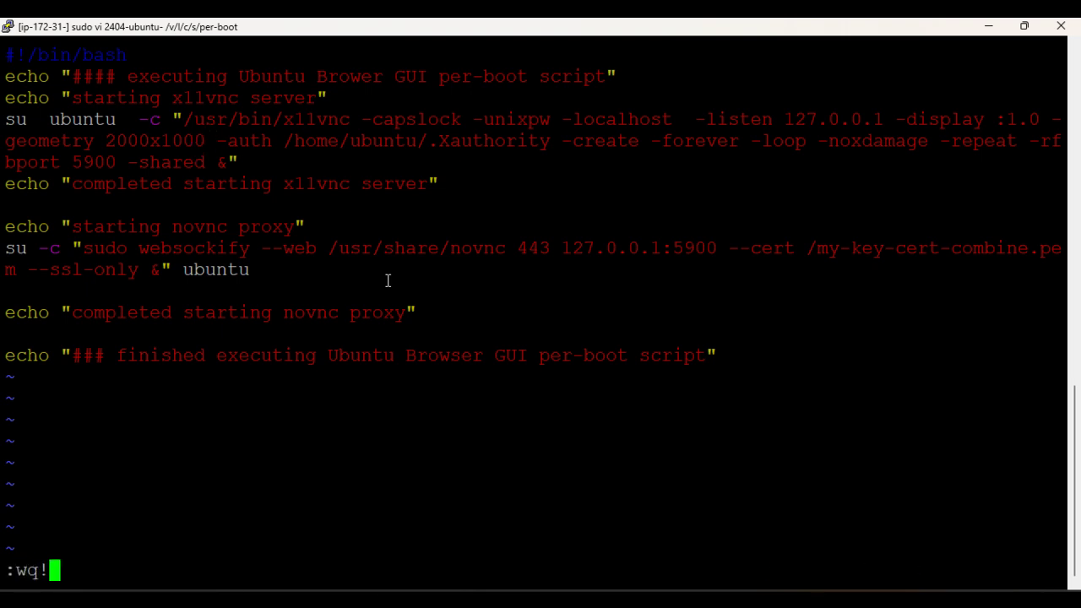
{"action": "key", "text": "Return"}
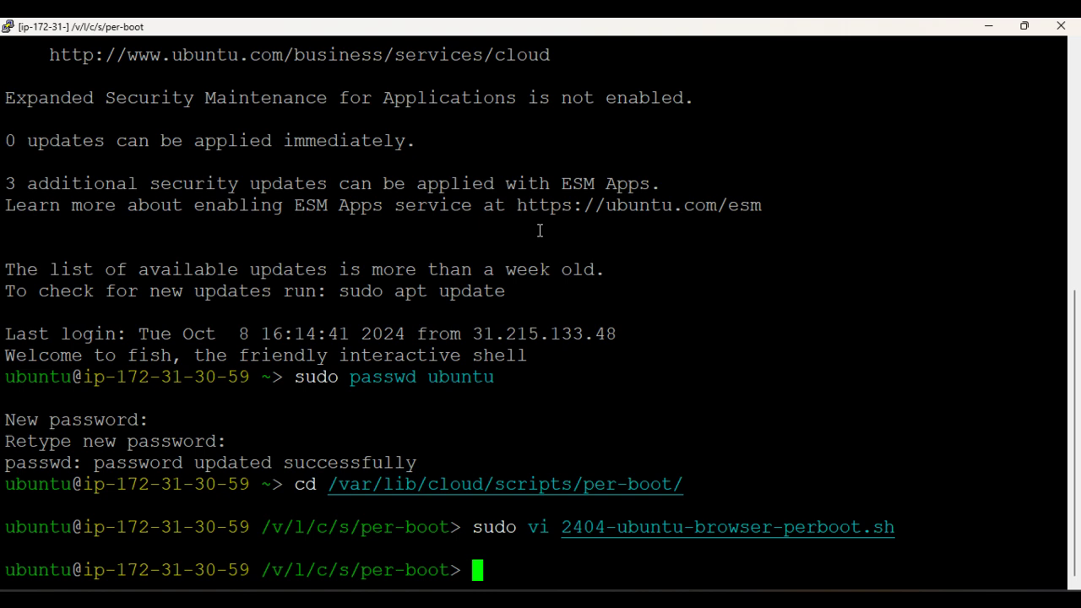
Step: In the noVNC tab, open the sidebar's extra keys and clipboard panels
{"action": "left_click", "coordinate": [738, 600]}
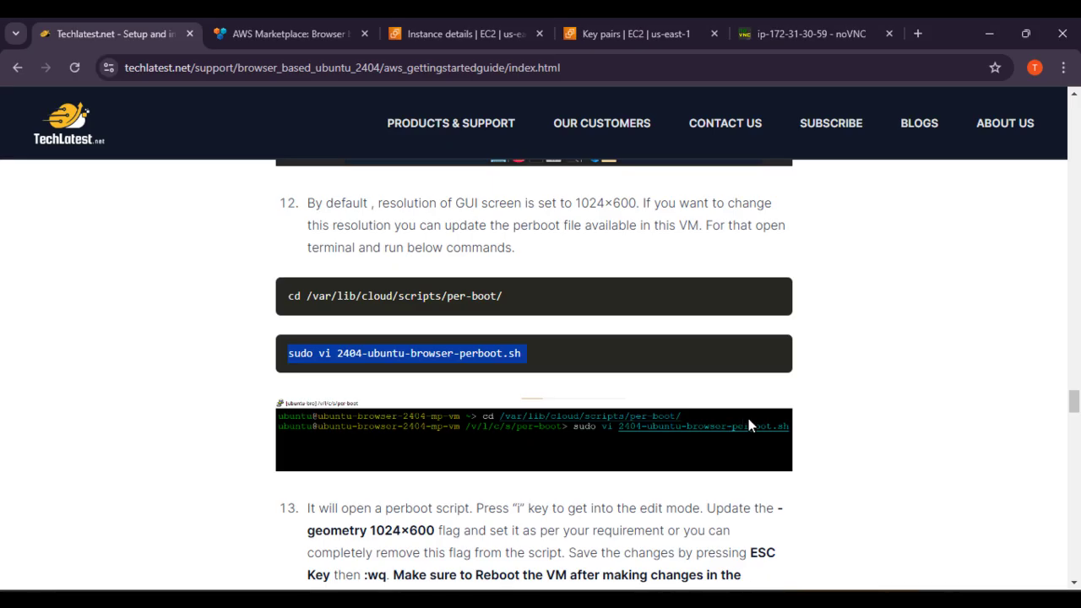
{"action": "scroll", "coordinate": [770, 386], "scroll_direction": "down", "scroll_amount": 6}
{"action": "scroll", "coordinate": [650, 412], "scroll_direction": "down", "scroll_amount": 4}
{"action": "scroll", "coordinate": [671, 414], "scroll_direction": "down", "scroll_amount": 3}
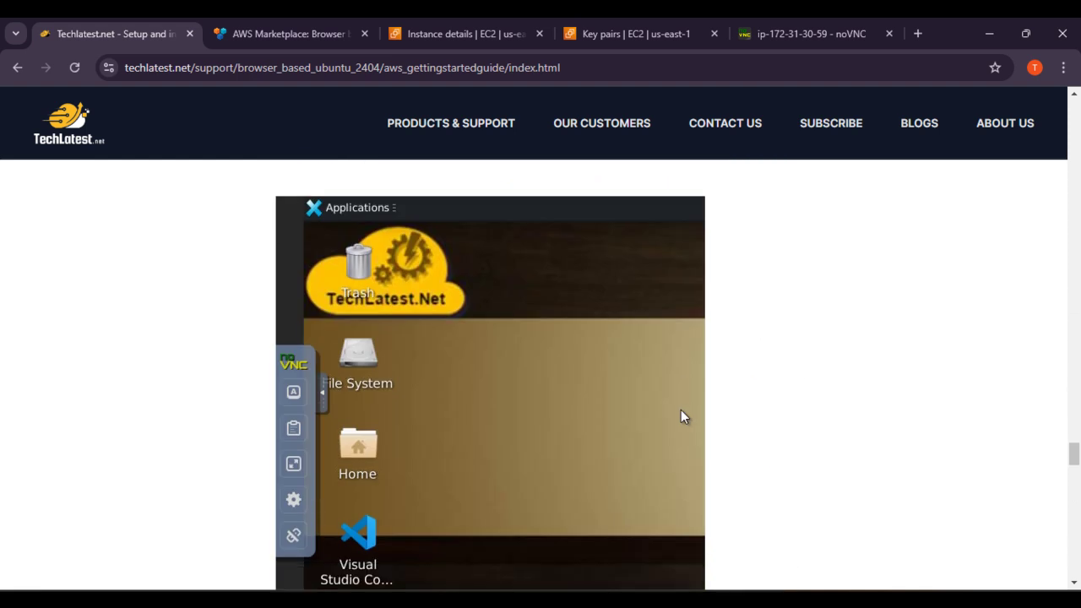
{"action": "left_click", "coordinate": [747, 30]}
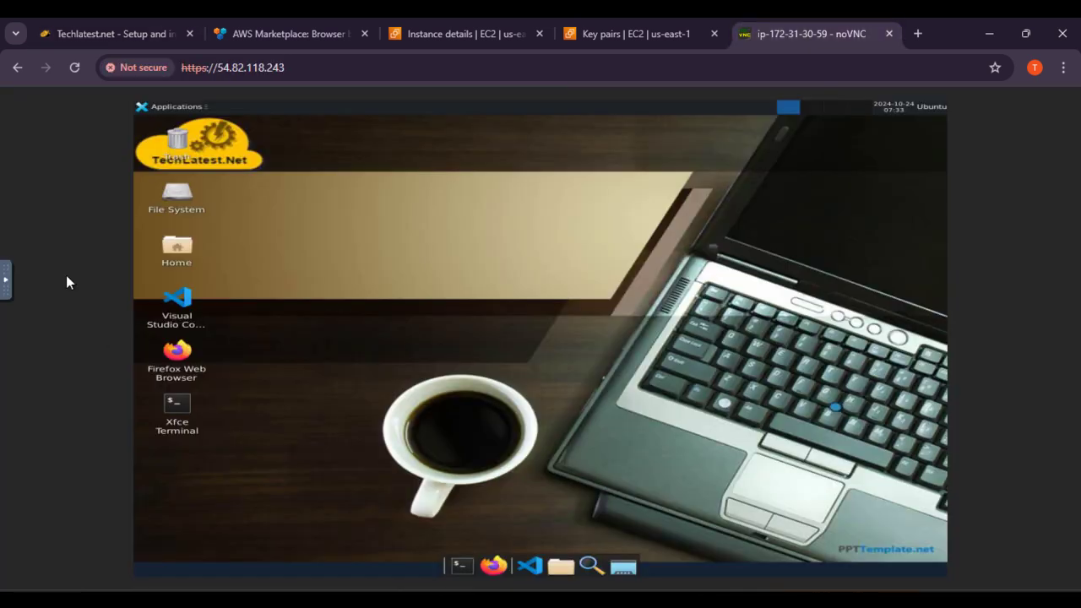
{"action": "left_click", "coordinate": [6, 280]}
{"action": "left_click", "coordinate": [17, 285]}
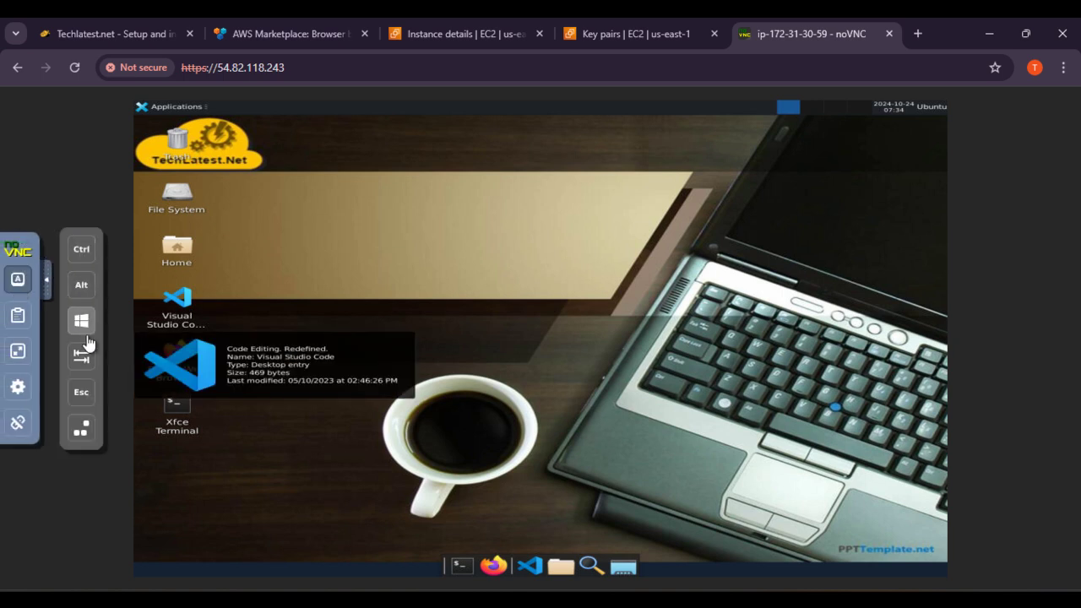
{"action": "left_click", "coordinate": [17, 318]}
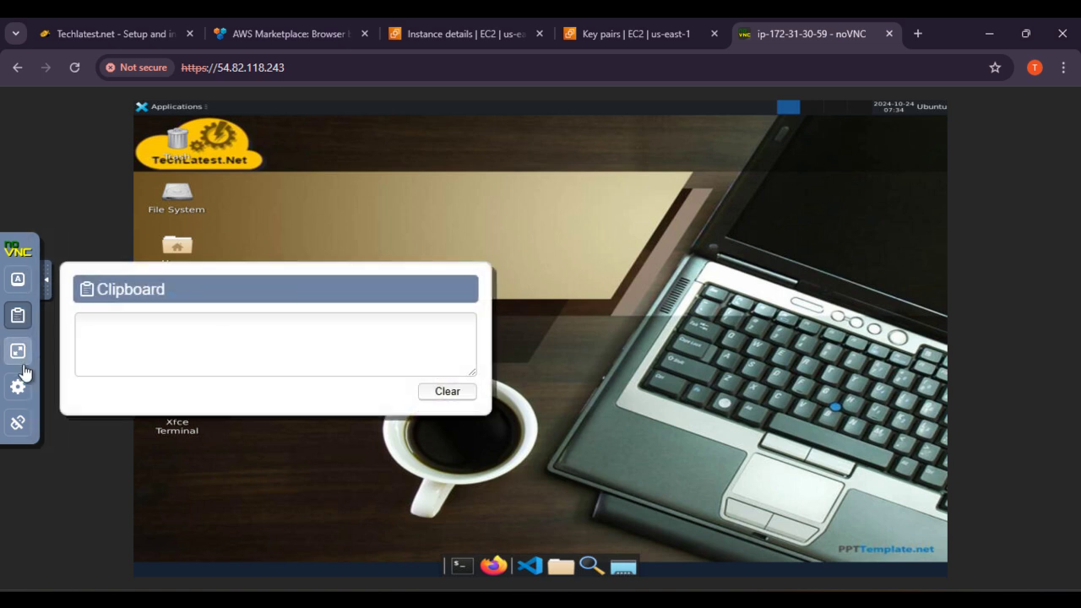
Step: Toggle full screen, view the settings, then disconnect the session and return to PuTTY
{"action": "left_click", "coordinate": [18, 351]}
{"action": "left_click", "coordinate": [17, 338]}
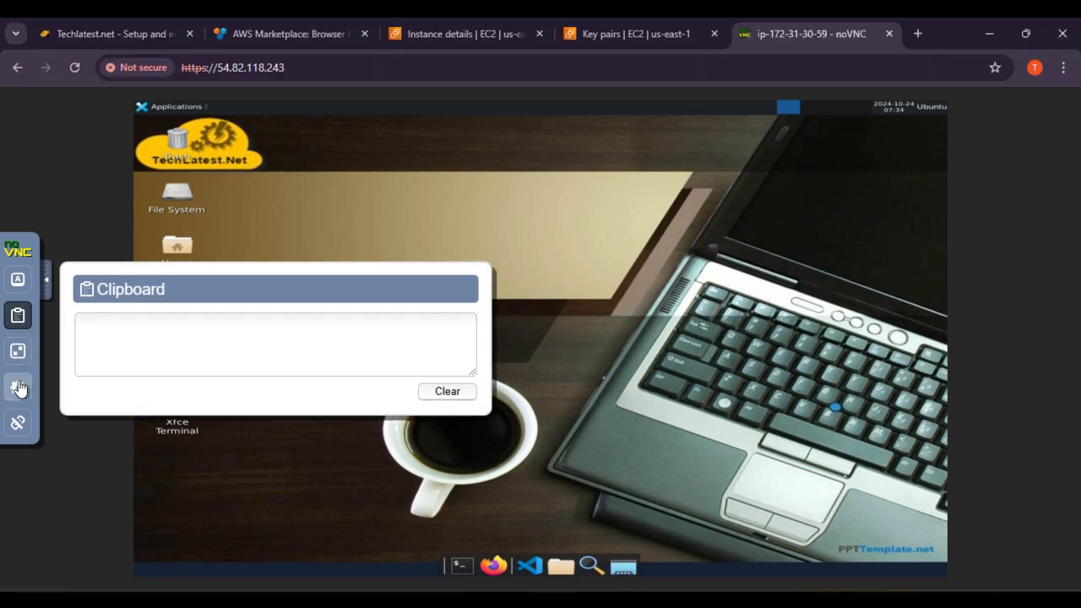
{"action": "left_click", "coordinate": [17, 387]}
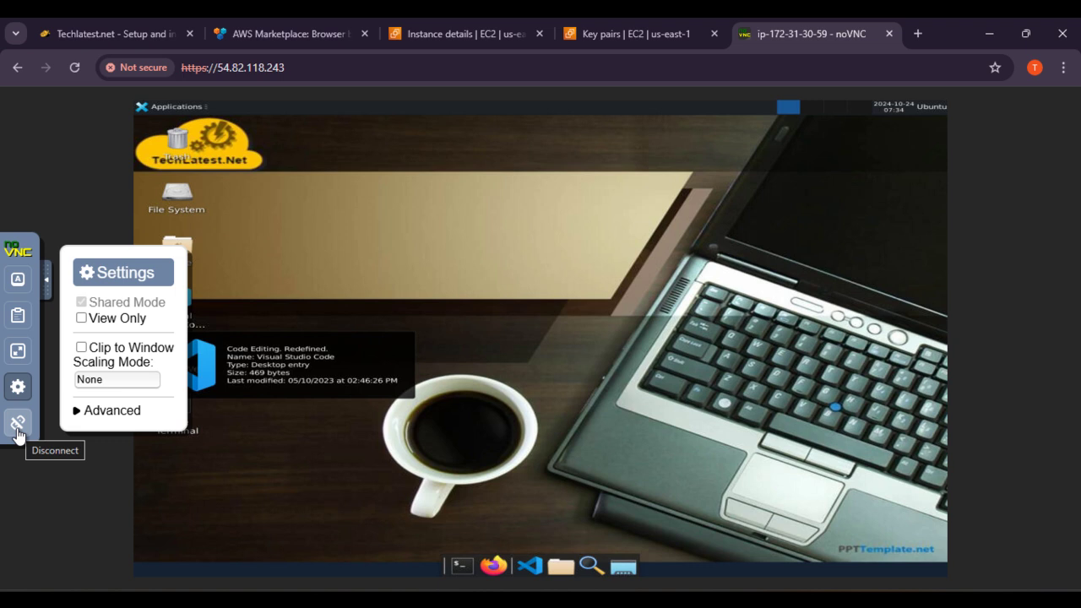
{"action": "left_click", "coordinate": [18, 430]}
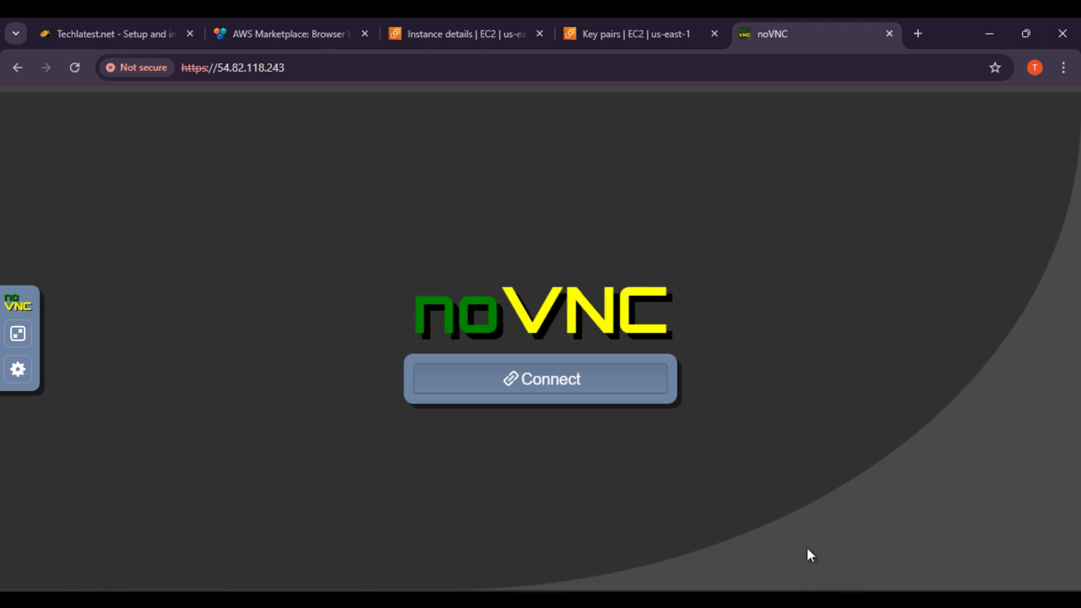
{"action": "left_click", "coordinate": [798, 600]}
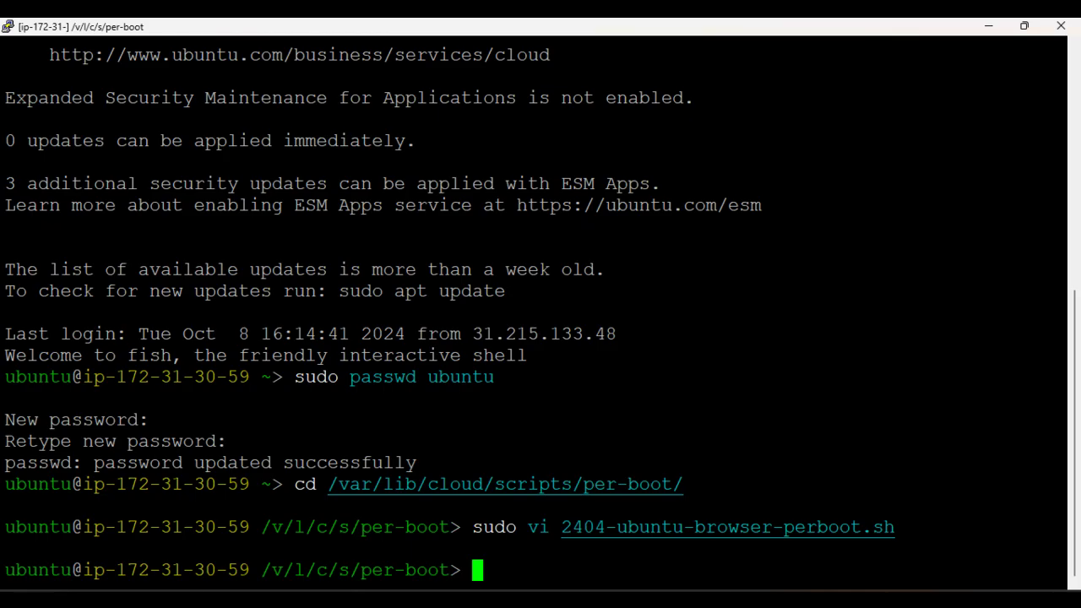